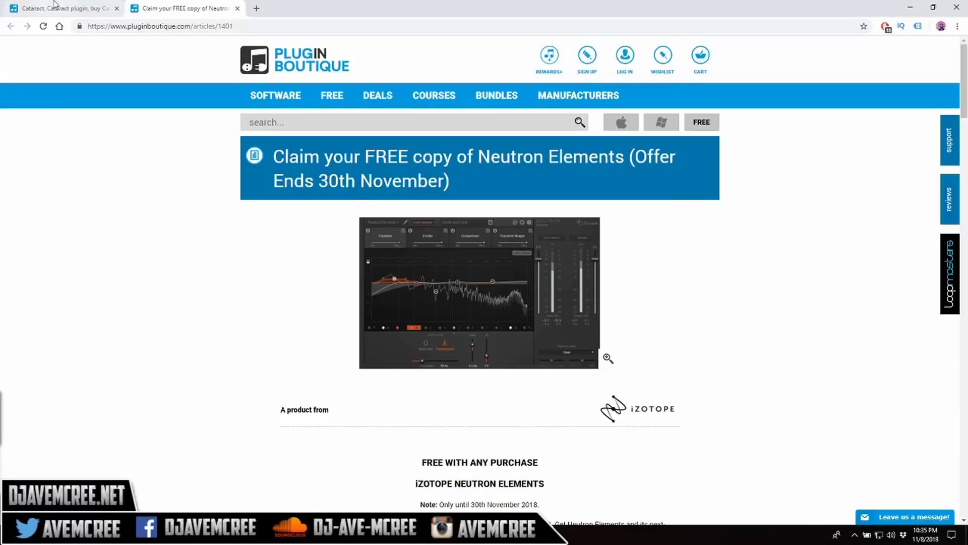
Compare the Cataract product page with the free Neutron Elements offer page on Plugin Boutique.
left_click(55, 7)
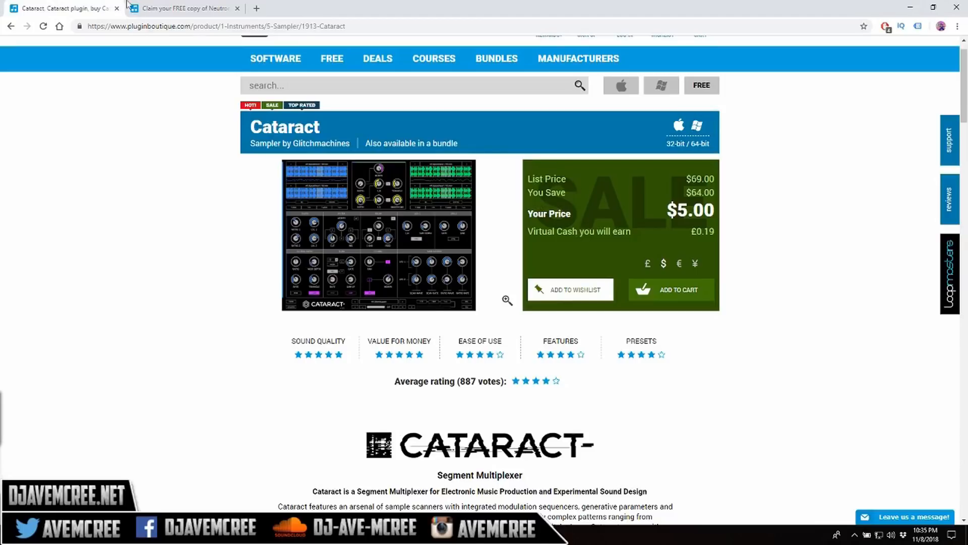
left_click(157, 4)
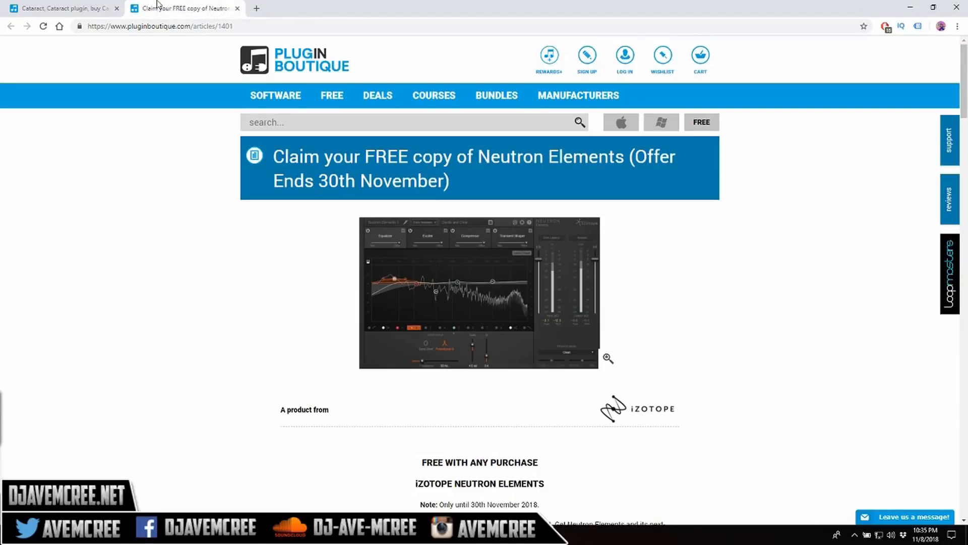
left_click(55, 7)
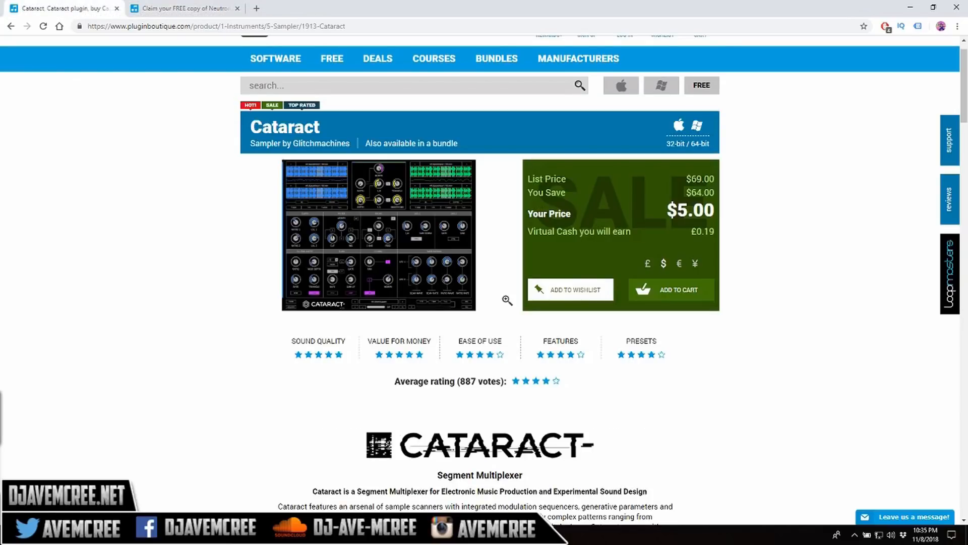
Switch to Ableton Live and play the project while viewing the plugins on the Cataract and 808_2 tracks.
key("alt+Tab")
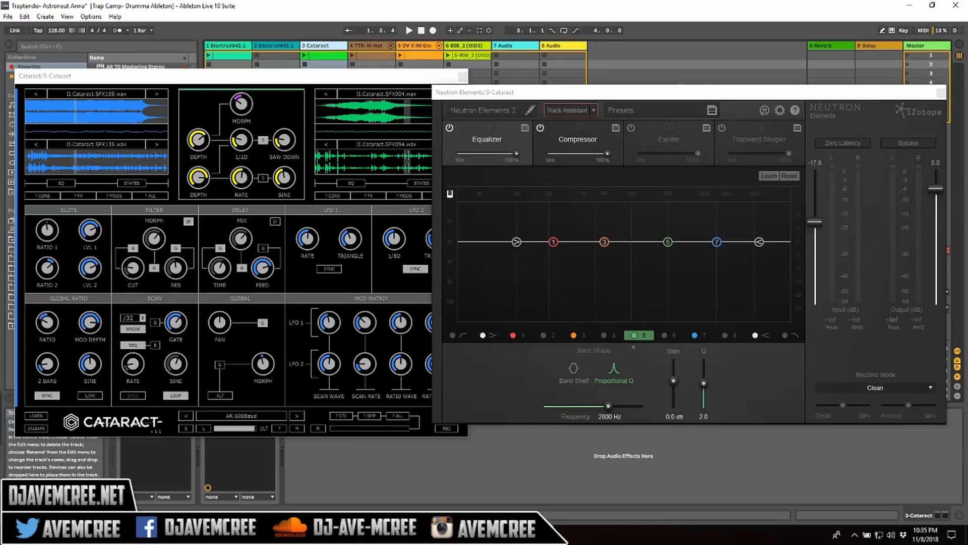
key("space")
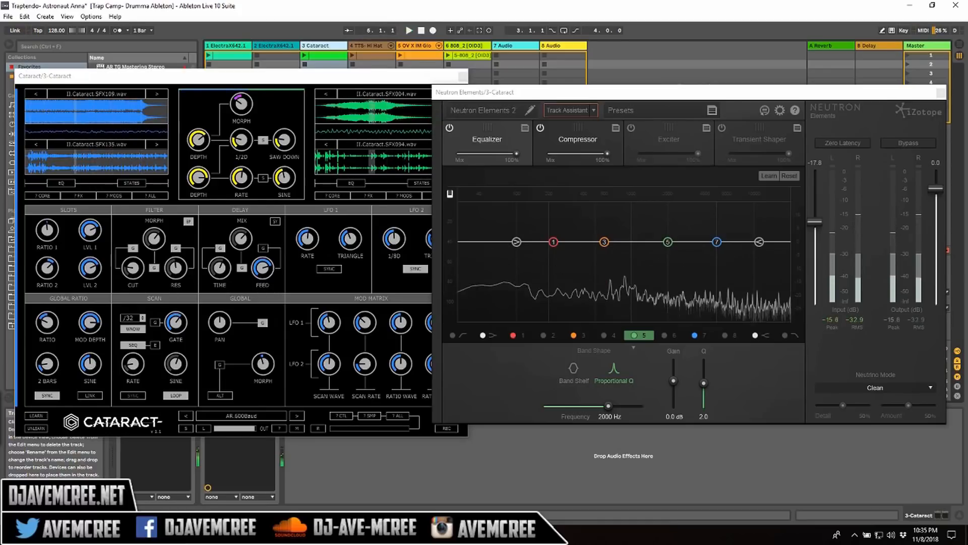
key("space")
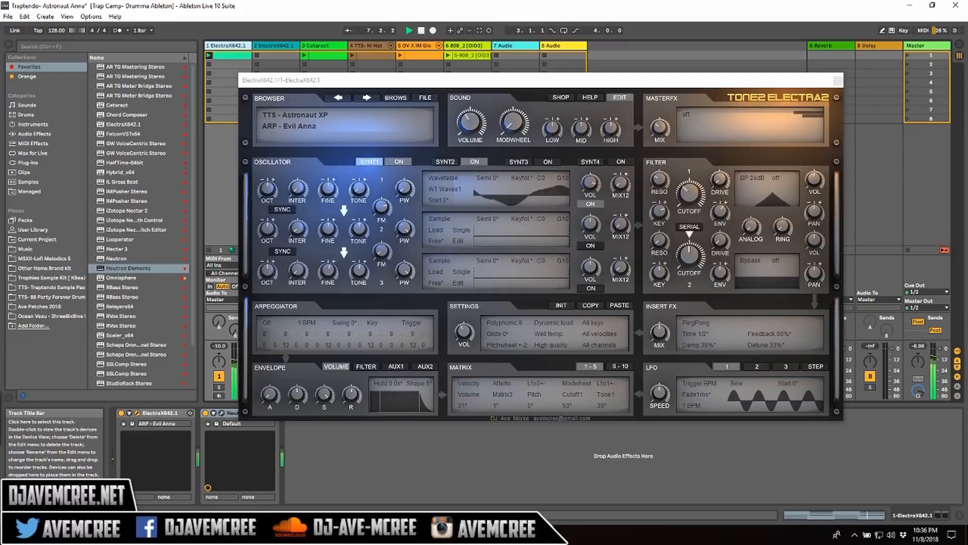
left_click(464, 46)
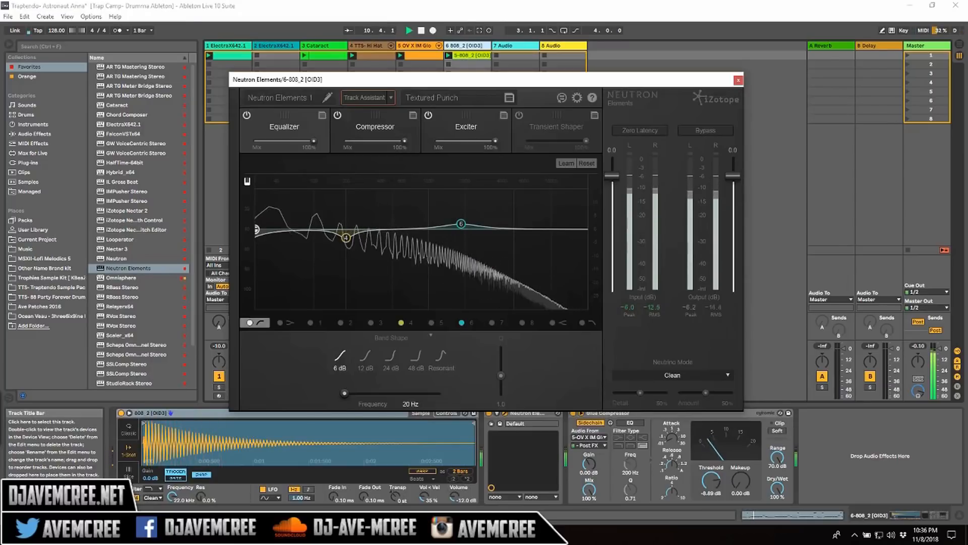
left_click(323, 46)
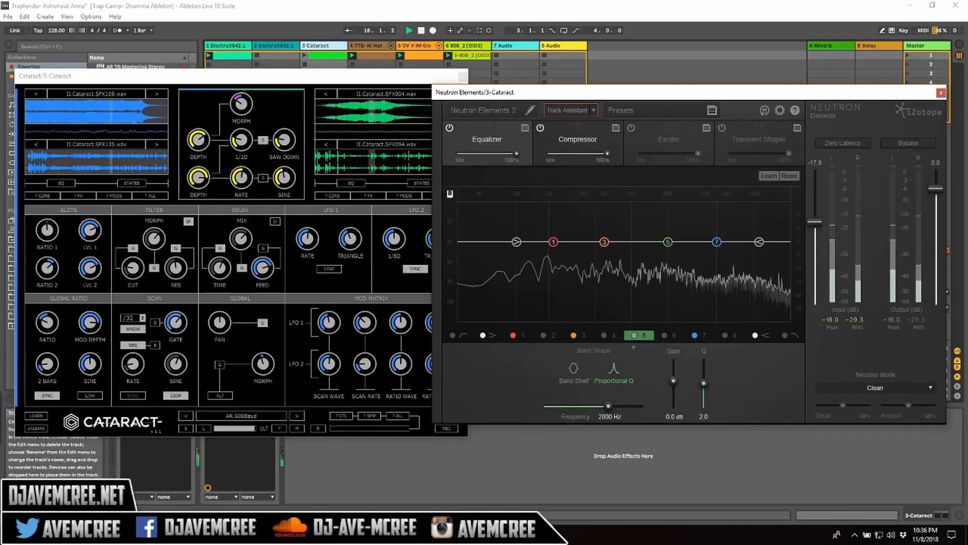
left_click(465, 46)
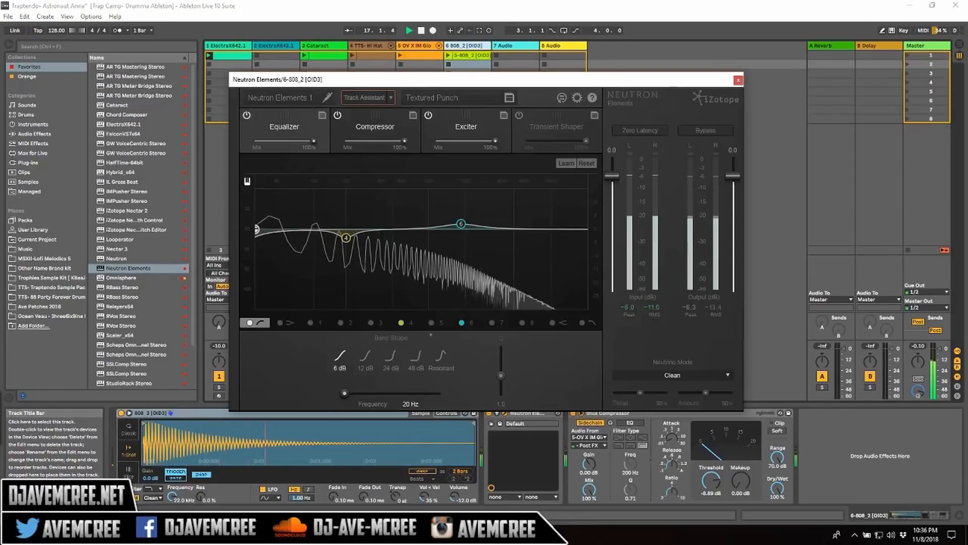
left_click(322, 46)
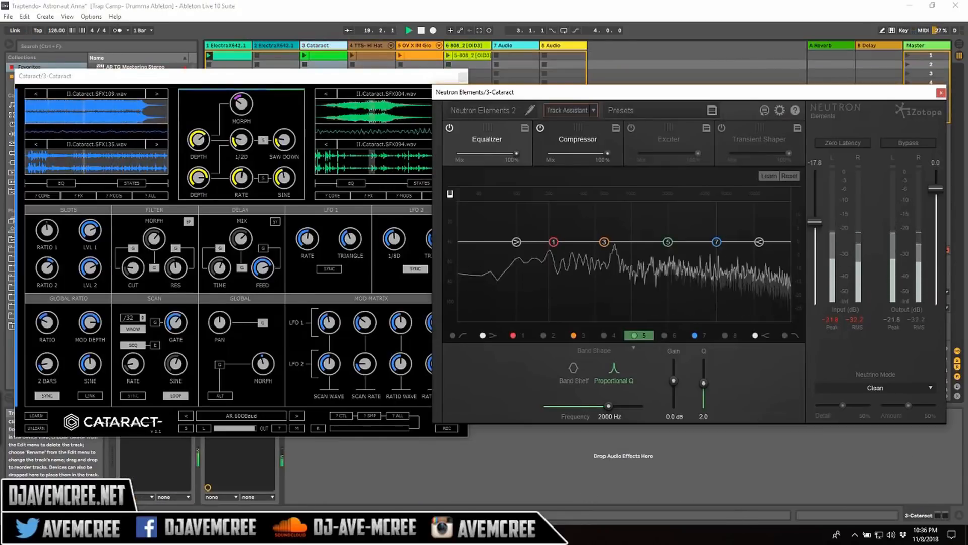
key("space")
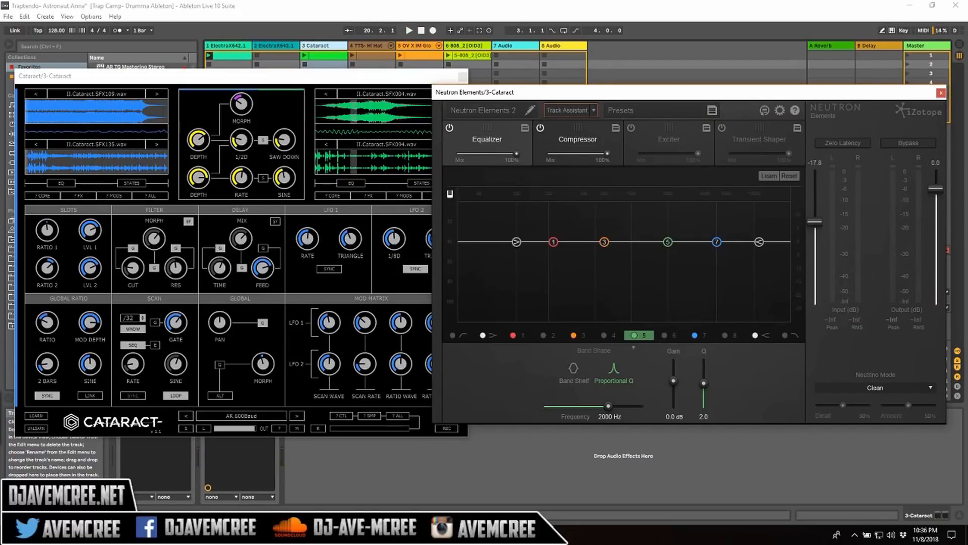
Step forward through Cataract's presets during playback up to AR.BassTastic, and stop playback.
left_click(263, 79)
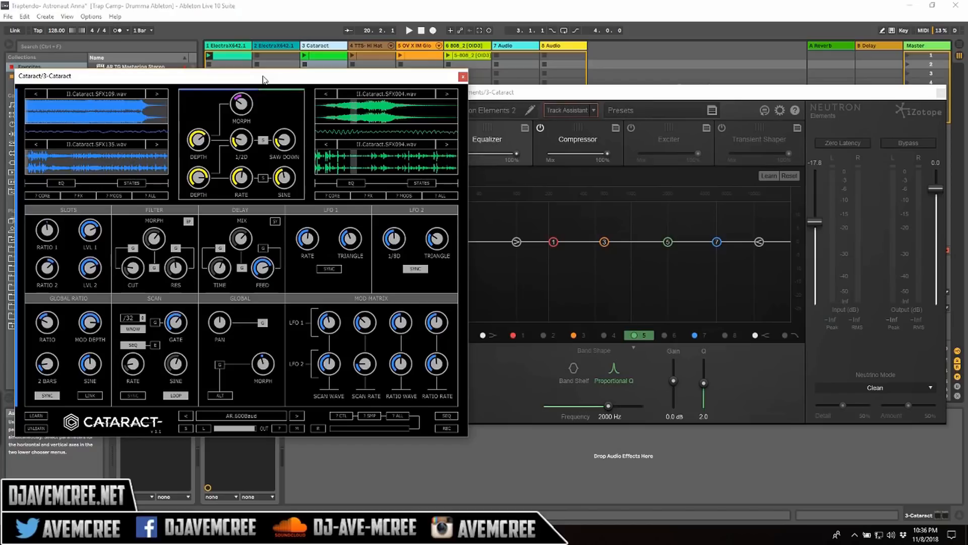
key("space")
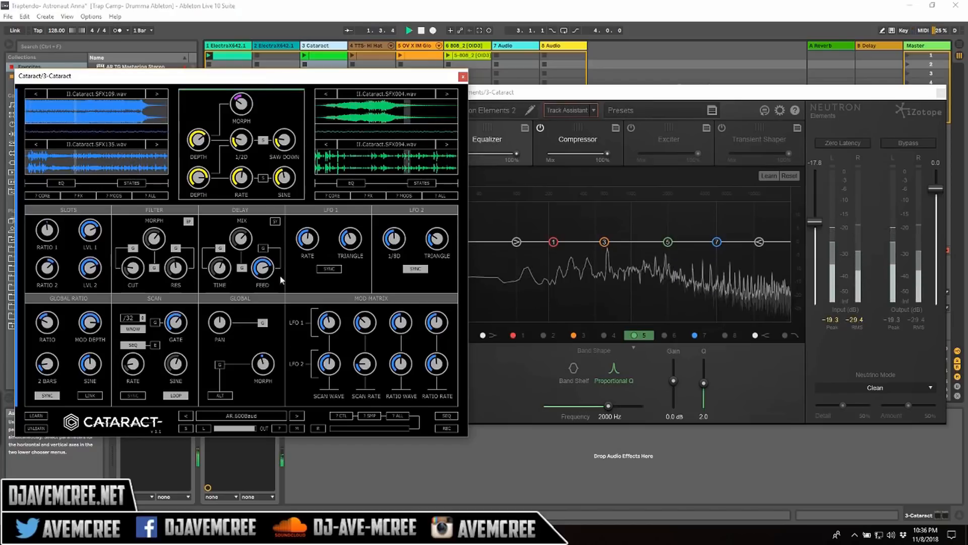
left_click(300, 415)
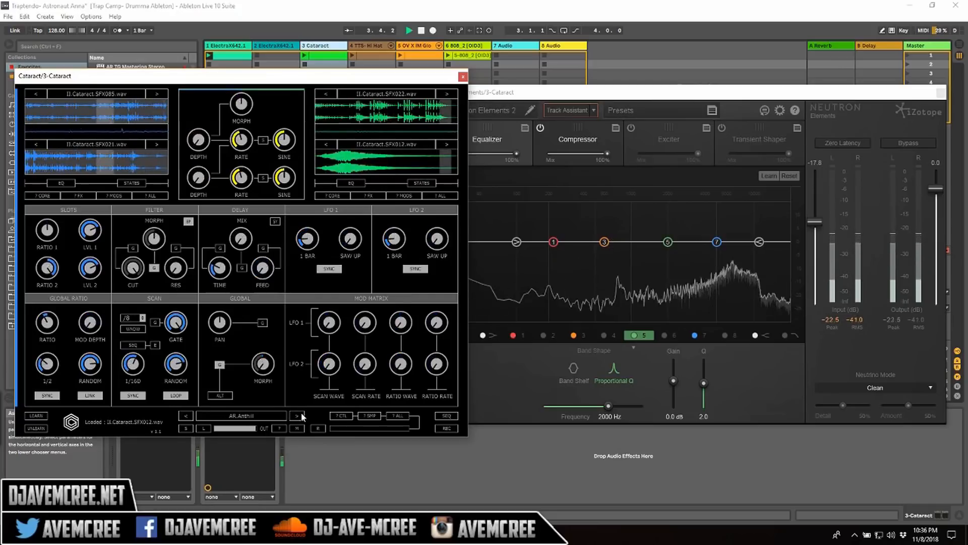
left_click(301, 415)
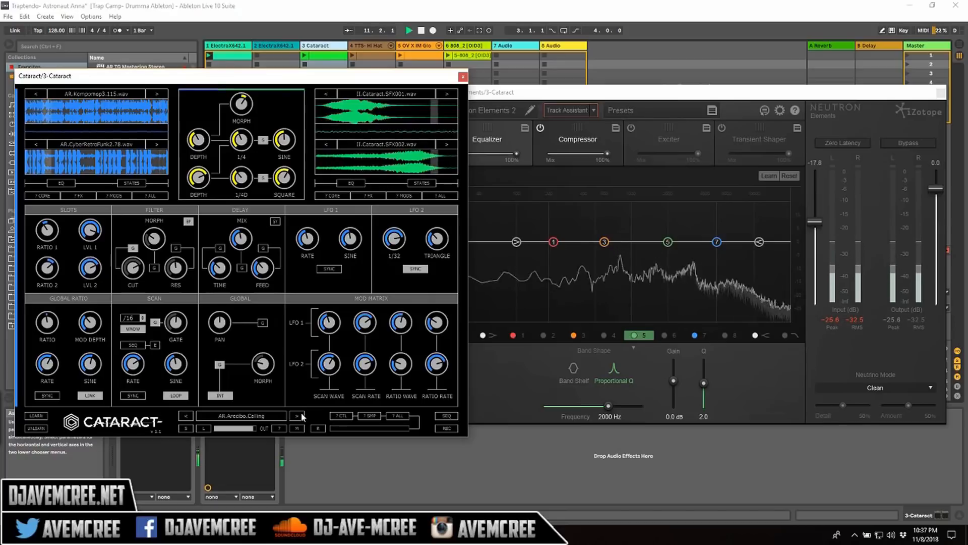
left_click(300, 415)
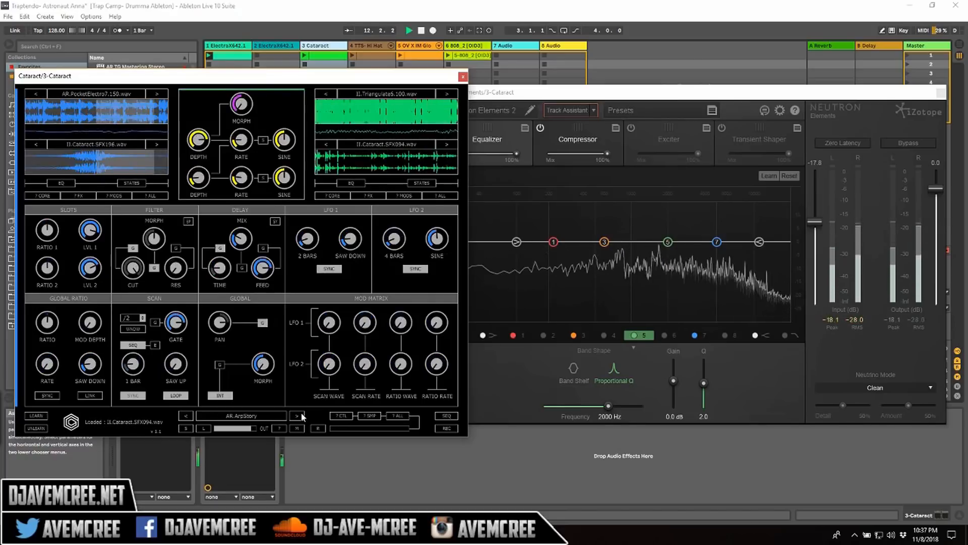
left_click(301, 415)
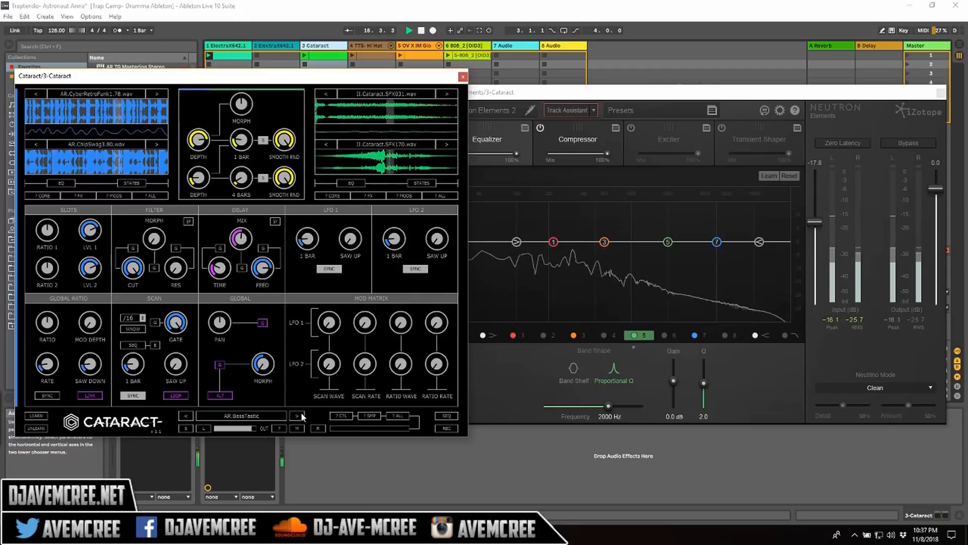
key("space")
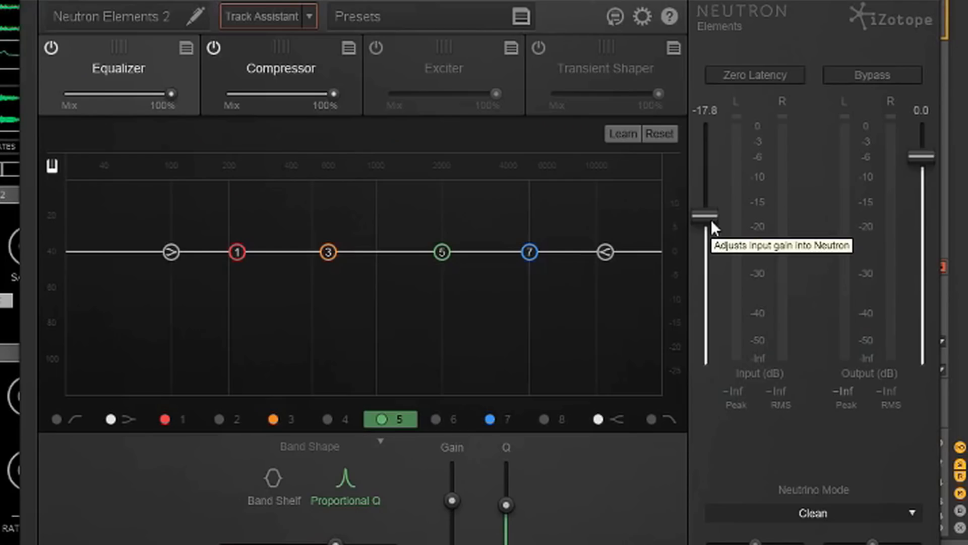
Reset Neutron's input gain on the Cataract track to 0.0 dB, audition the level, and clear the clipping indicators.
key("space")
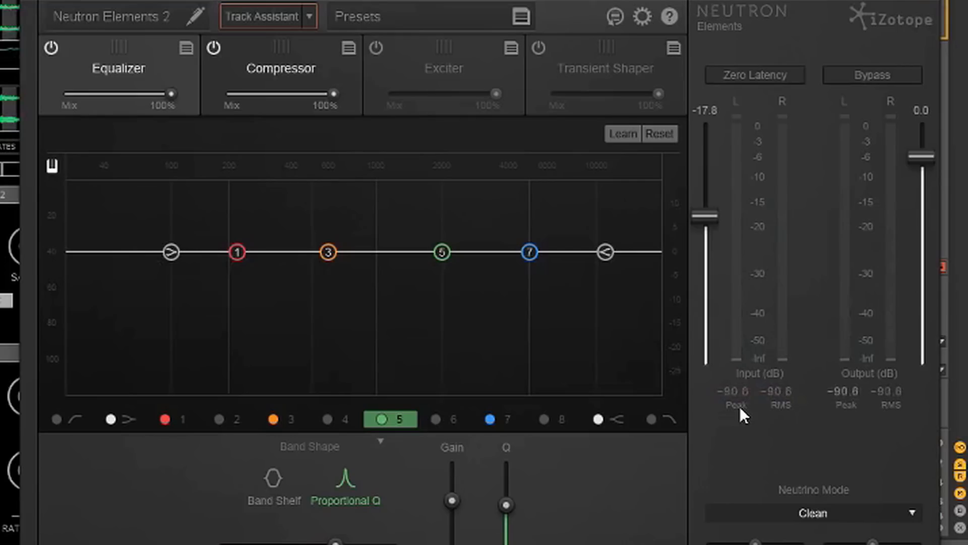
left_click(704, 217, "alt")
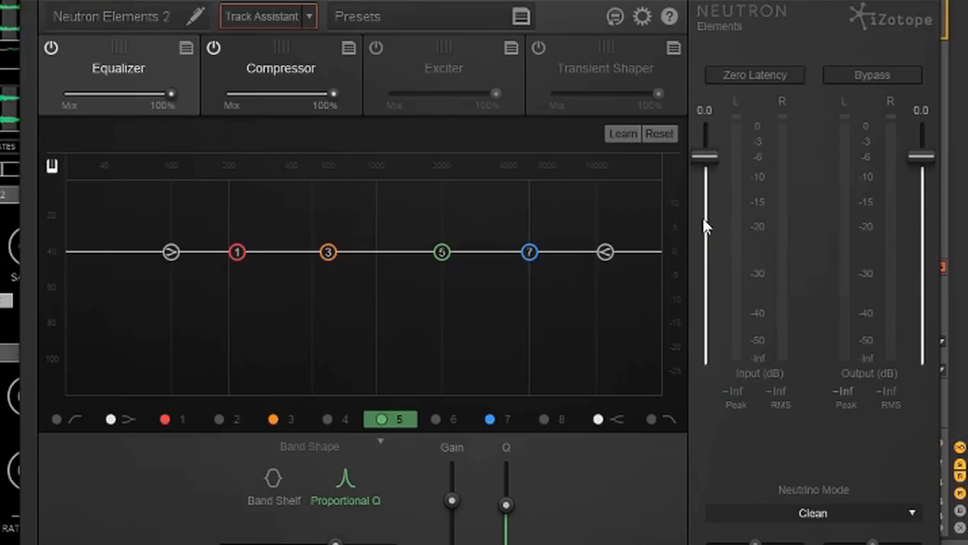
key("space")
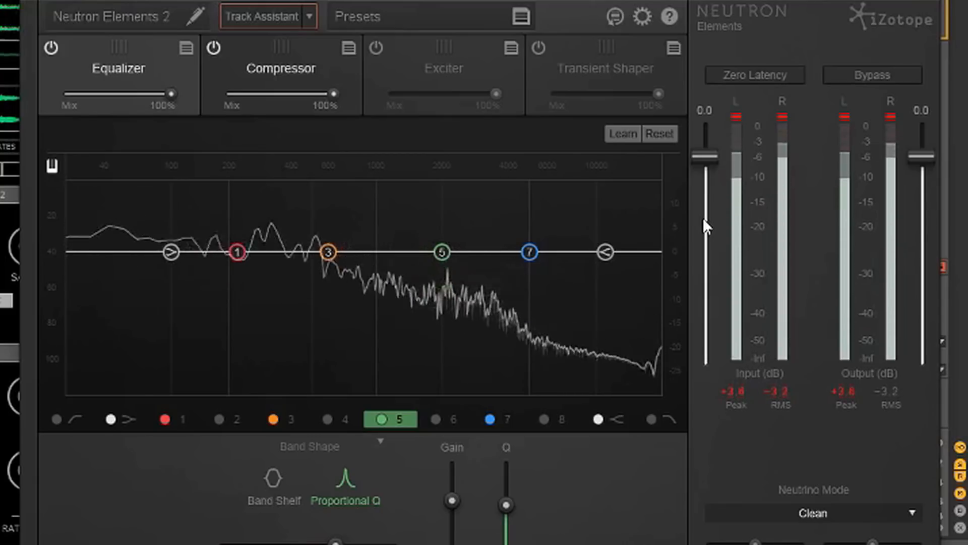
key("space")
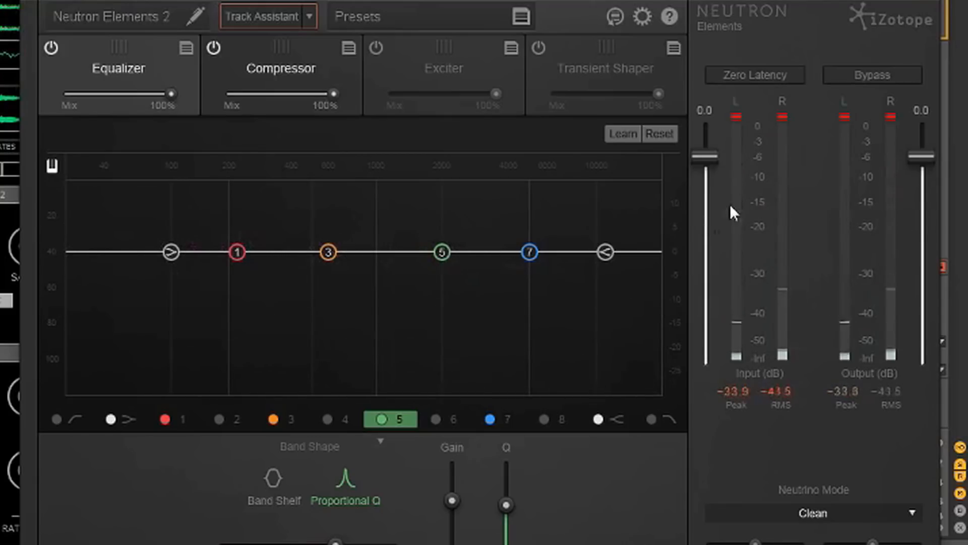
left_click(846, 116)
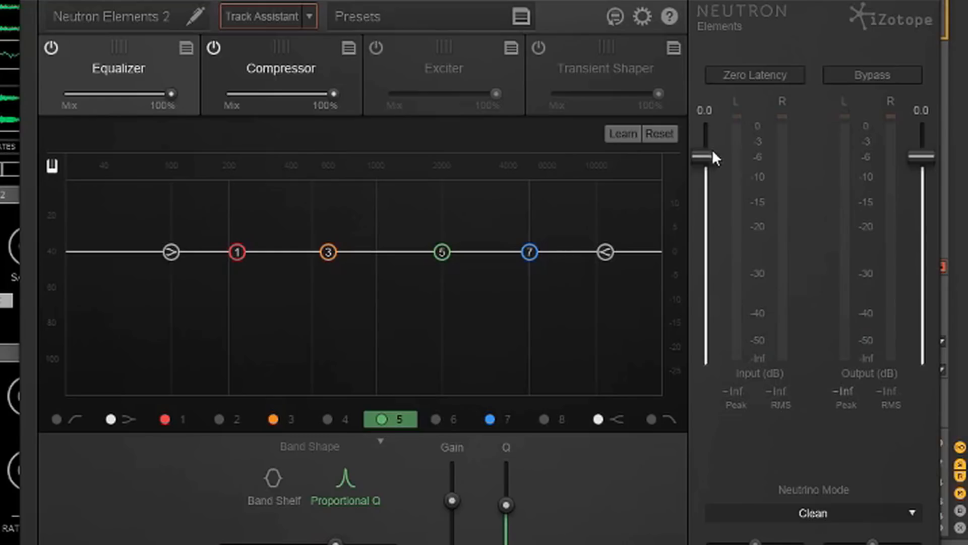
Lower Neutron's input gain on the Cataract track to -16.2 dB and audition it.
left_click_drag(709, 158, 710, 211)
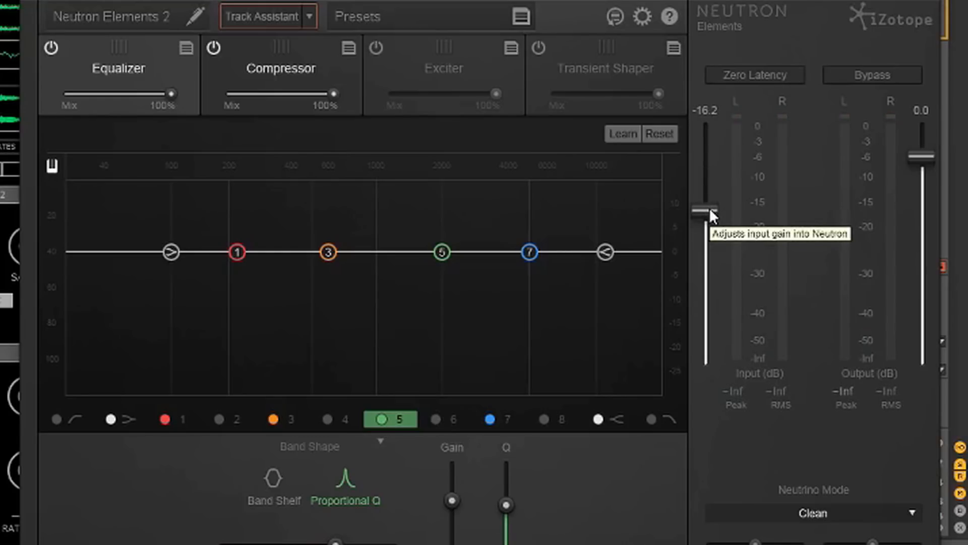
key("space")
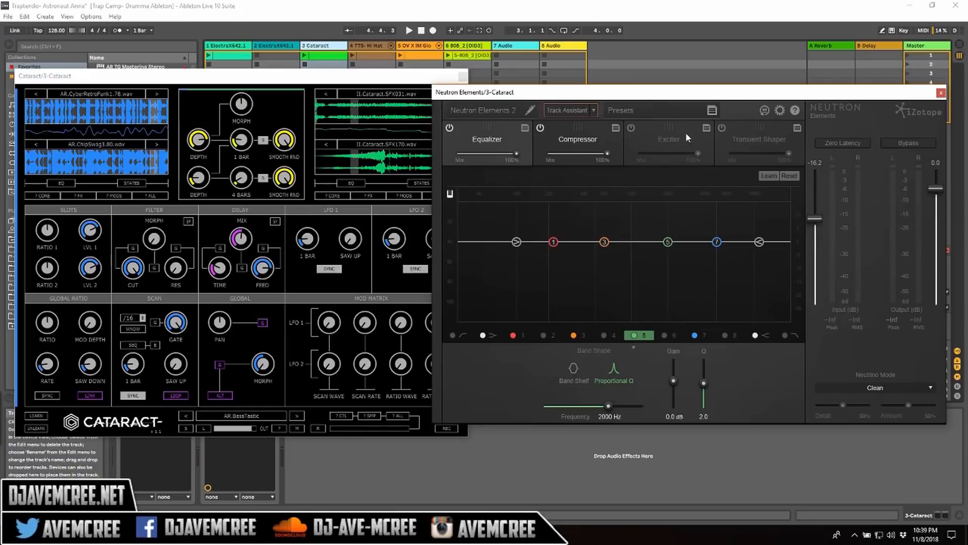
Load the <Default> global preset in Neutron on the 808_2 track and audition the track.
left_click(467, 47)
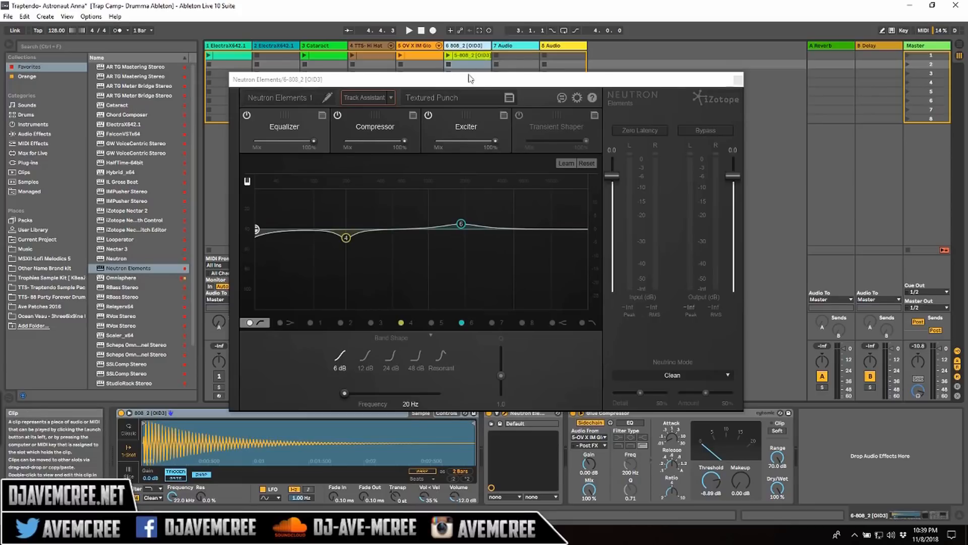
left_click(443, 96)
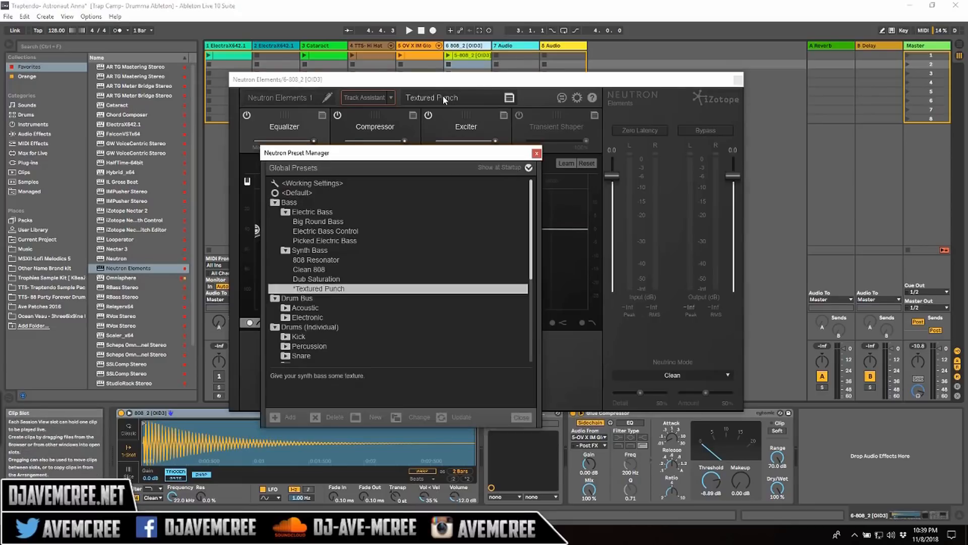
left_click(297, 193)
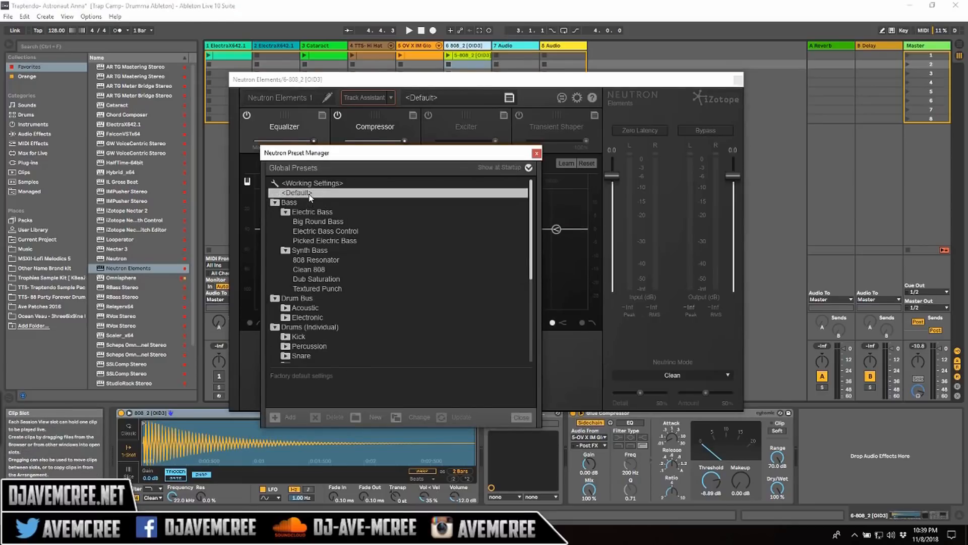
left_click(537, 154)
key("space")
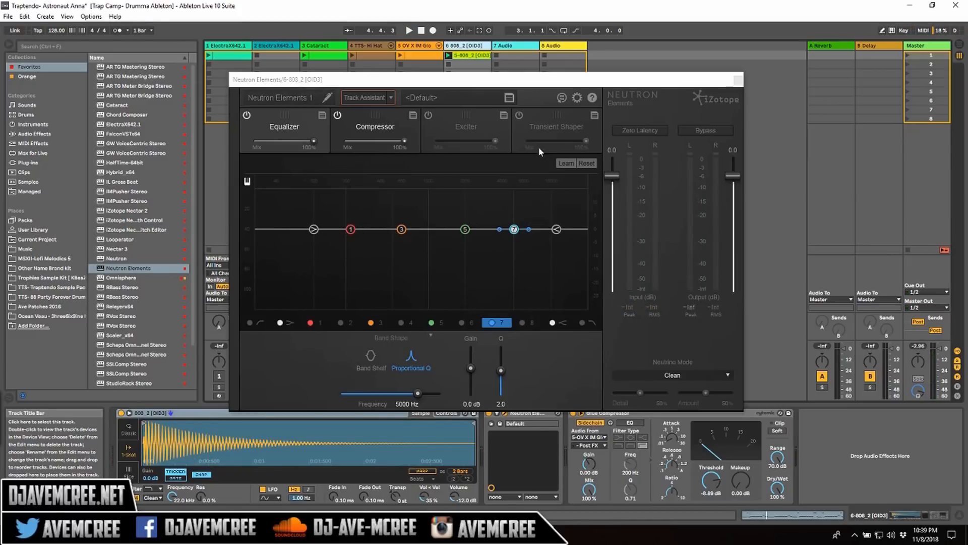
Load the 808 Resonator synth bass preset in the 808_2 track's Neutron and compare it with bypass during playback.
left_click(422, 97)
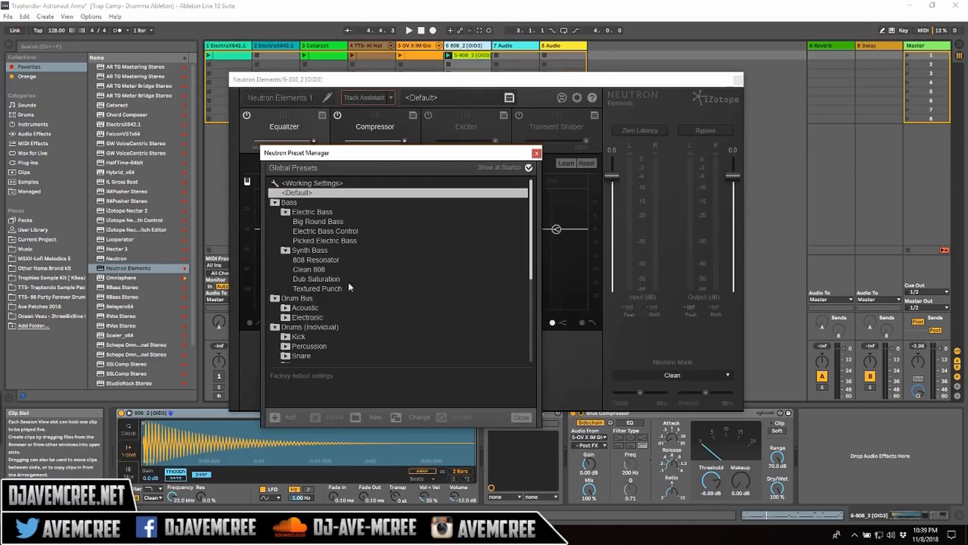
left_click(325, 251)
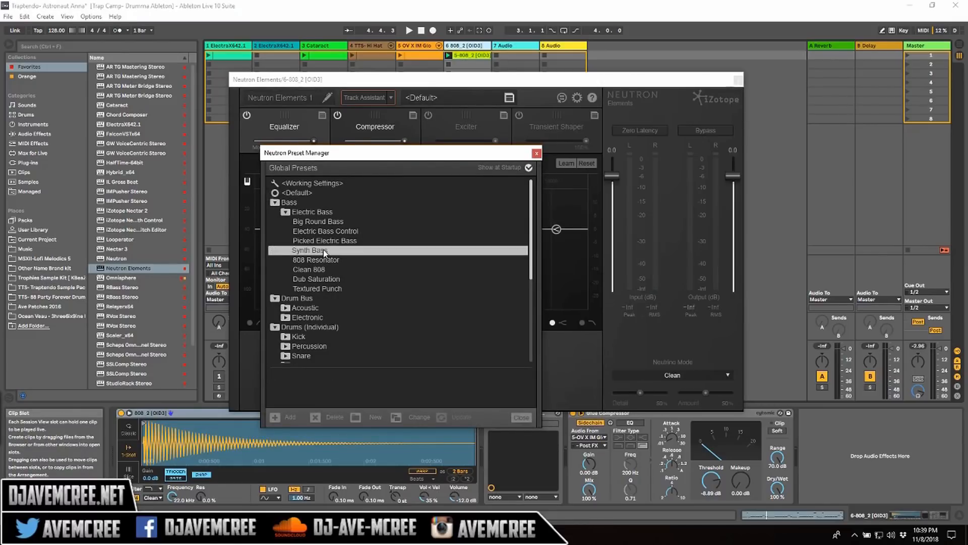
left_click(330, 261)
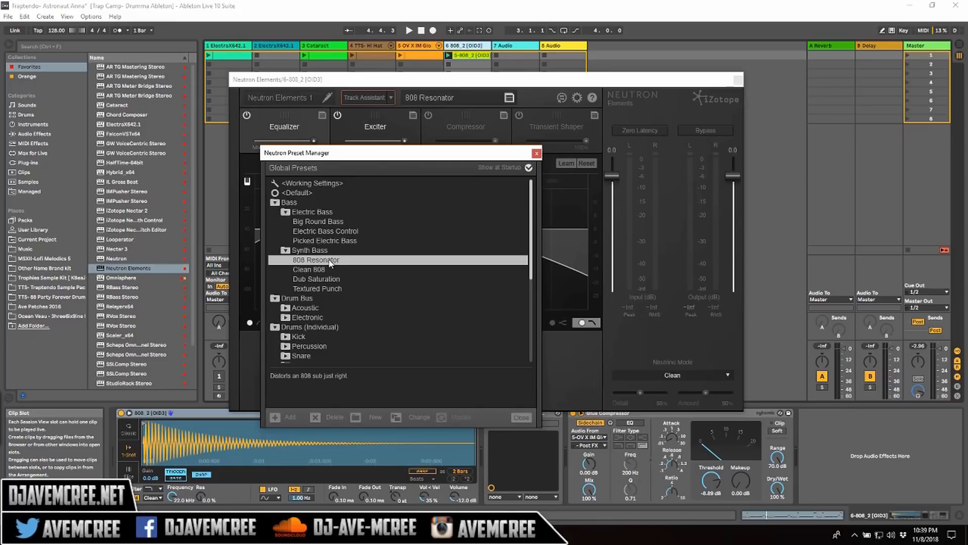
key("space")
left_click(682, 131)
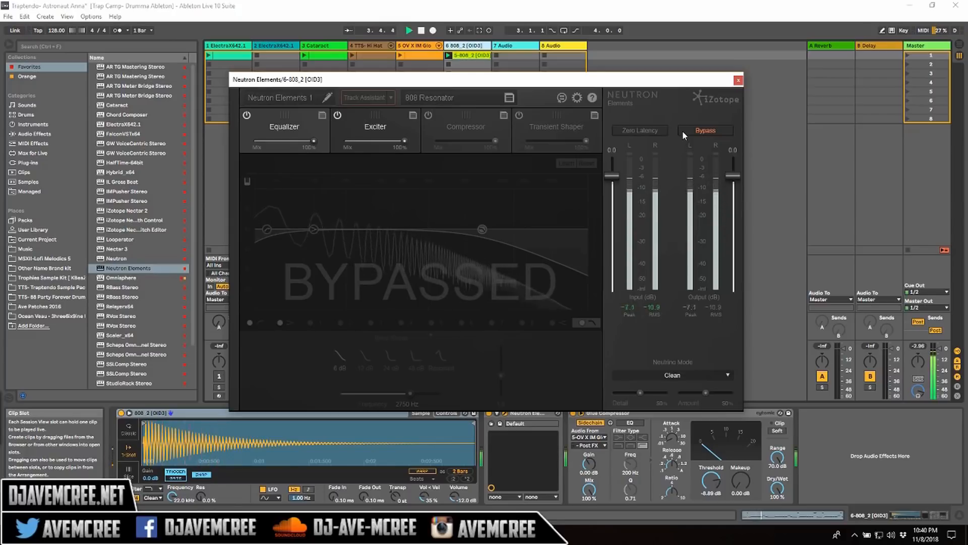
left_click(682, 131)
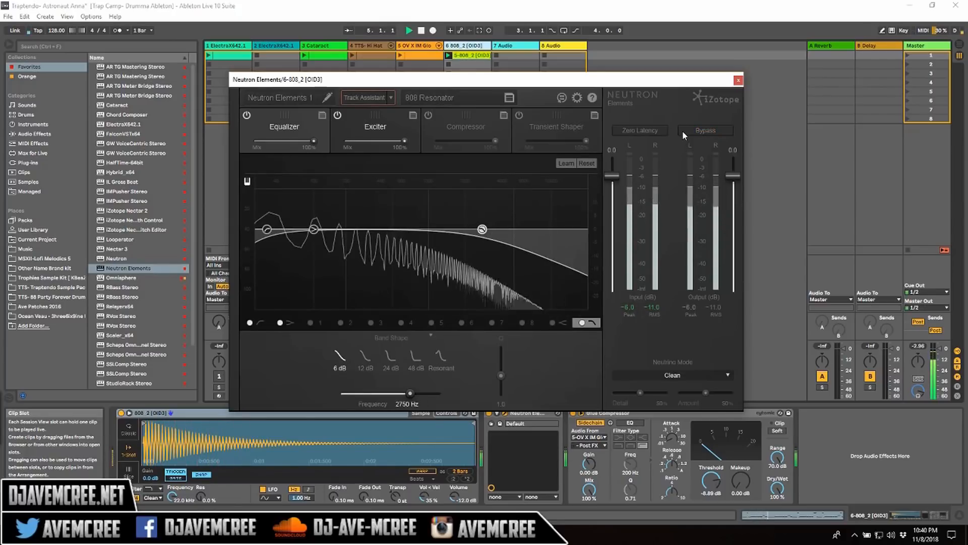
Audition the Clean 808, Dub Saturation and Textured Punch synth bass presets on the 808_2 track, keeping Textured Punch loaded.
left_click(448, 99)
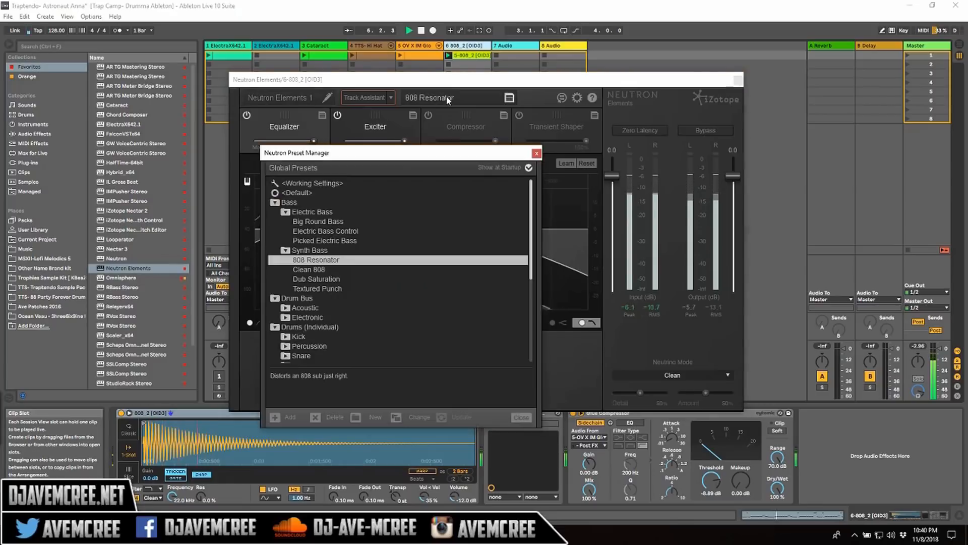
left_click(333, 272)
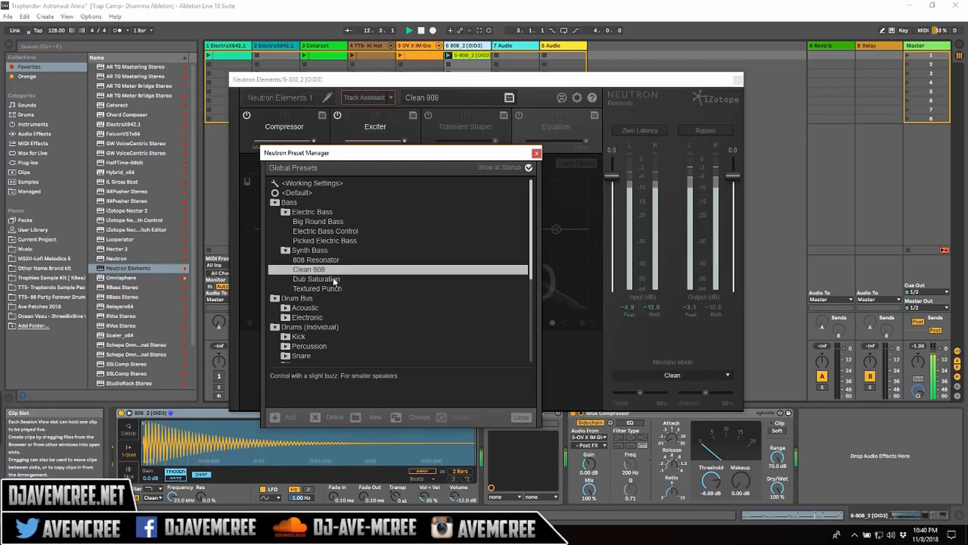
left_click(334, 280)
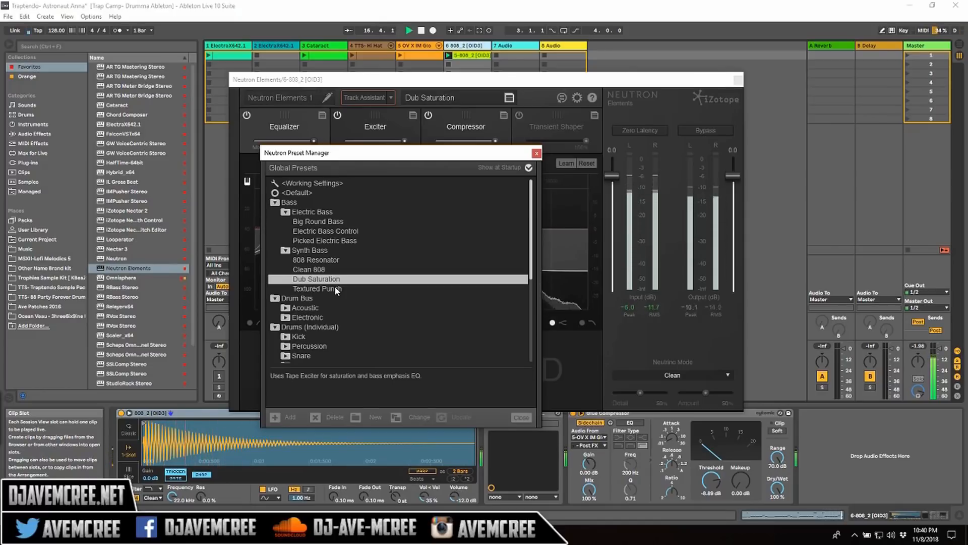
left_click(335, 288)
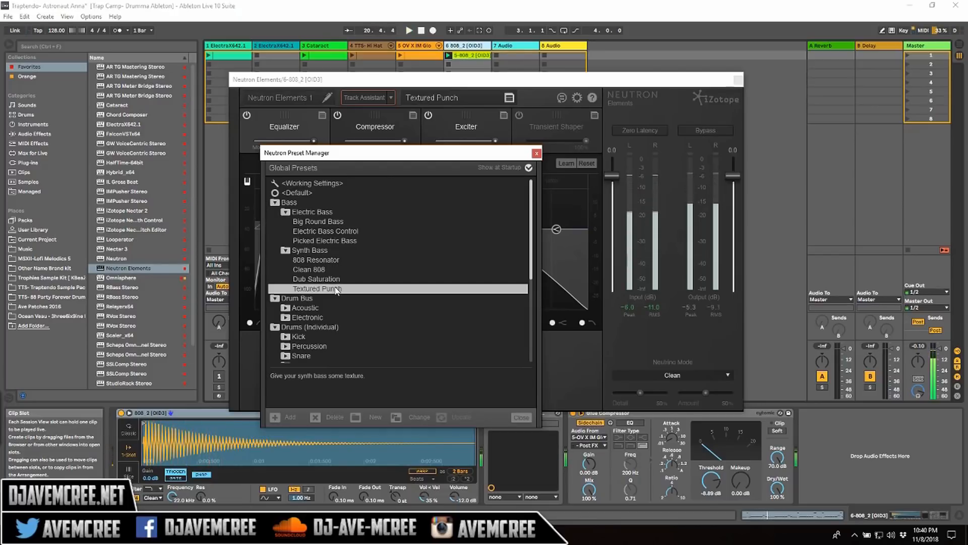
key("space")
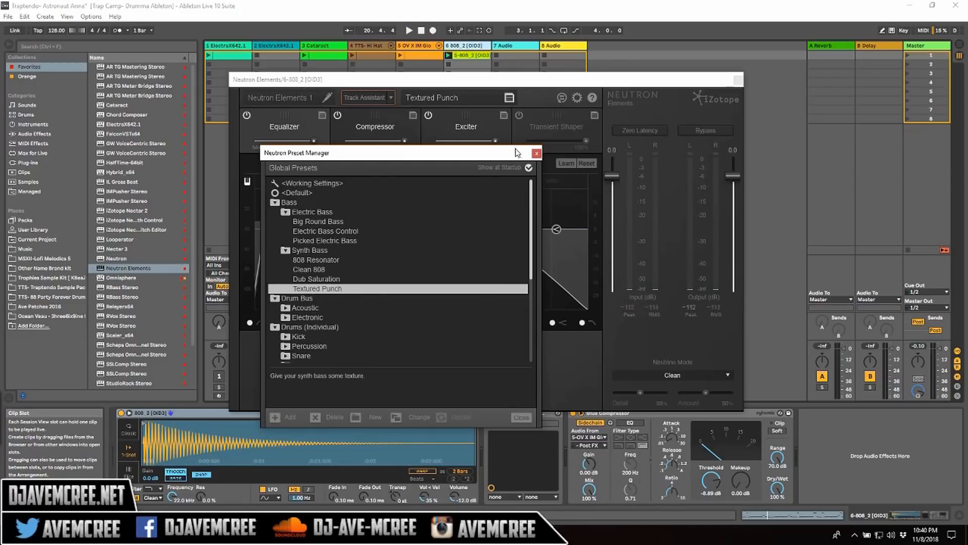
left_click(536, 153)
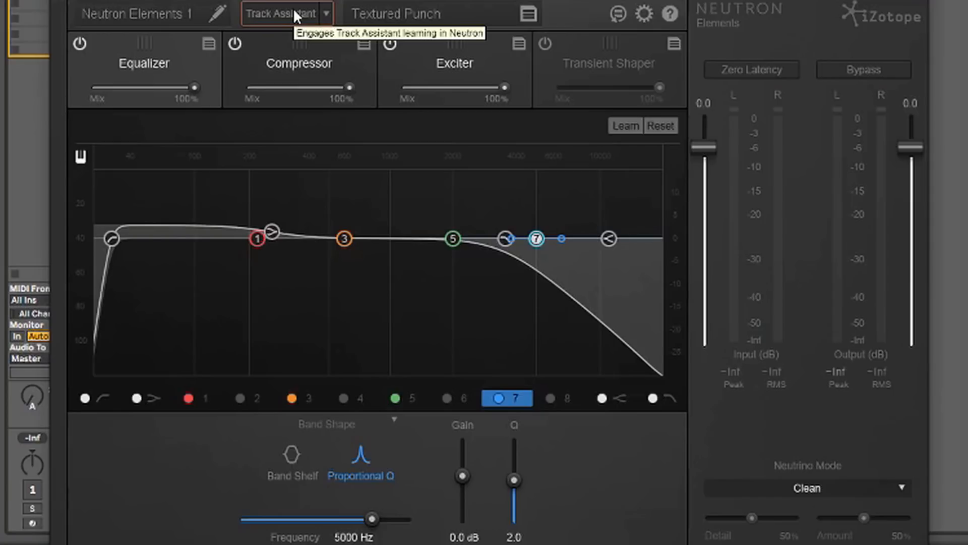
Run Track Assistant on the playing 808 track and inspect the equalizer's low-cut filter and the shape options of band 4.
left_click(293, 11)
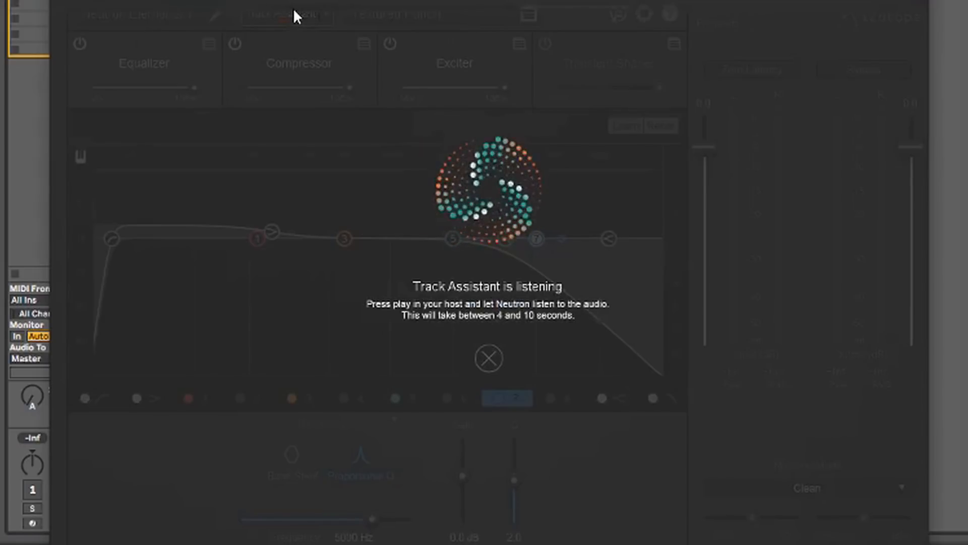
key("space")
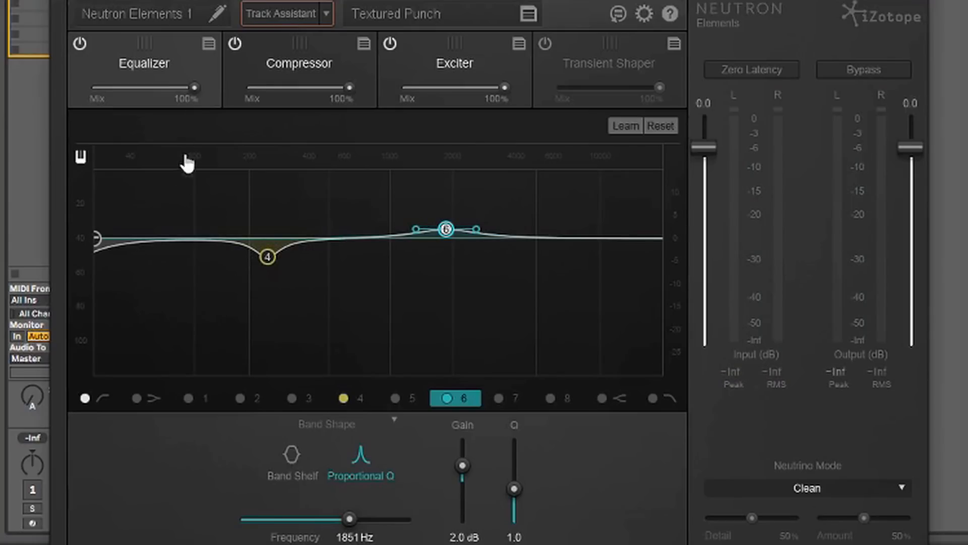
left_click(101, 237)
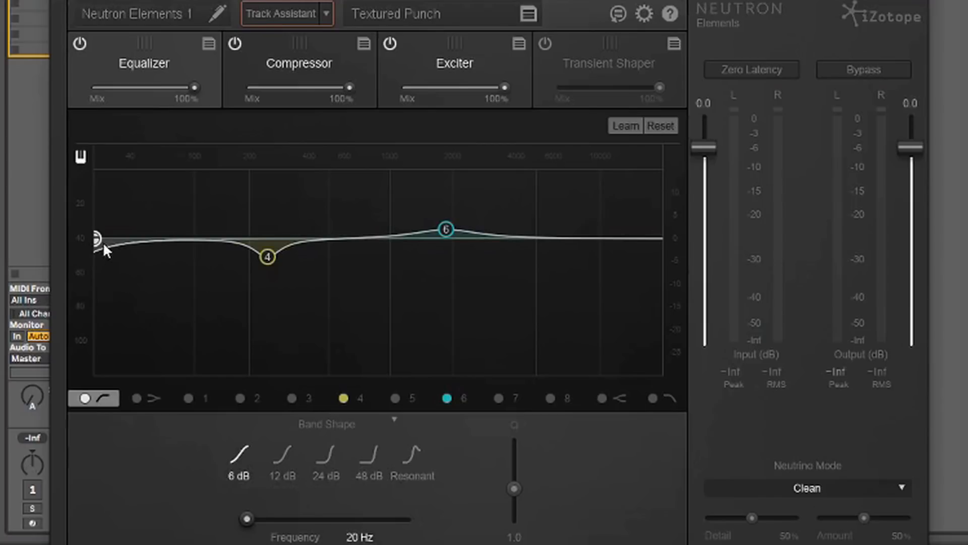
right_click(268, 257)
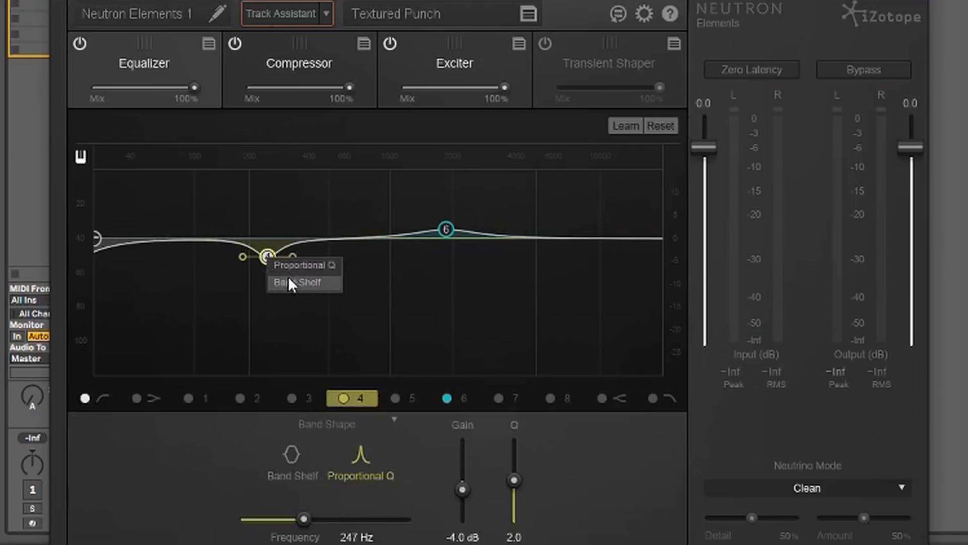
left_click(135, 225)
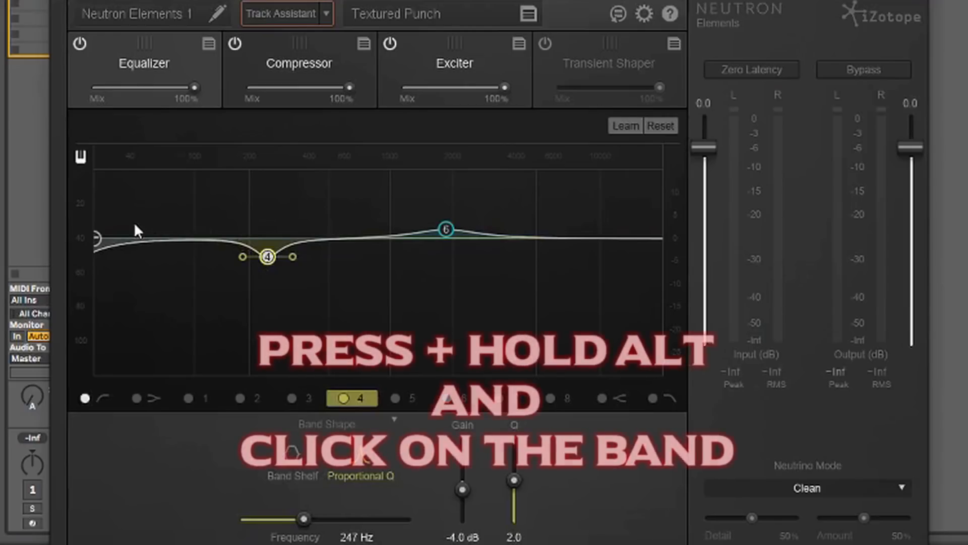
Solo the equalizer's low-cut filter, band 4 and band 6 one after another during playback to hear each frequency range.
left_click(97, 239, "alt")
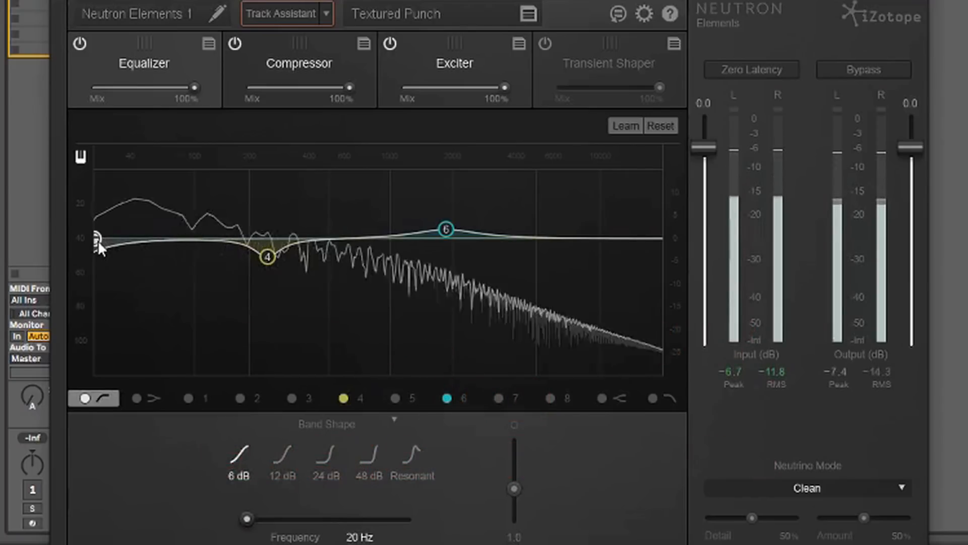
left_click(97, 239, "alt")
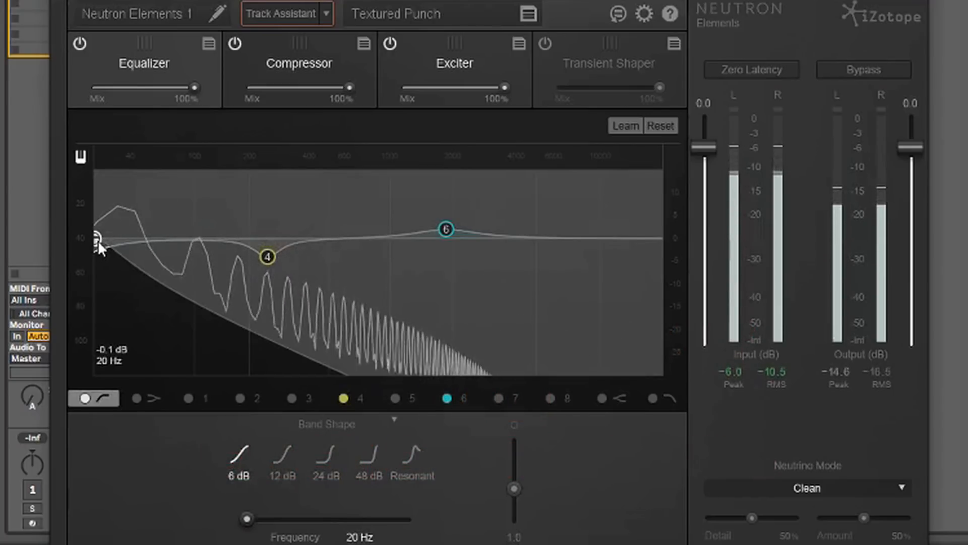
left_click(270, 256, "alt")
left_click_drag(271, 256, 271, 256)
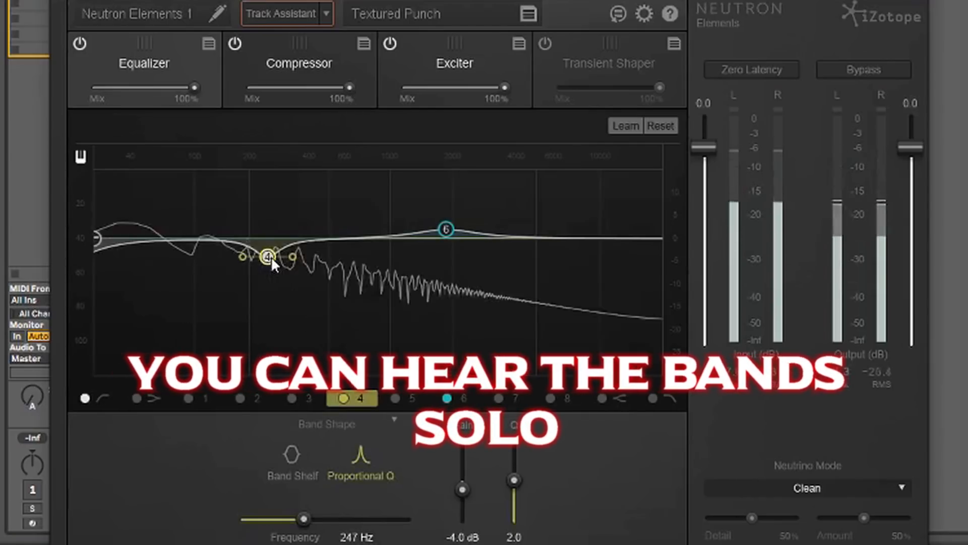
left_click_drag(446, 229, 446, 230)
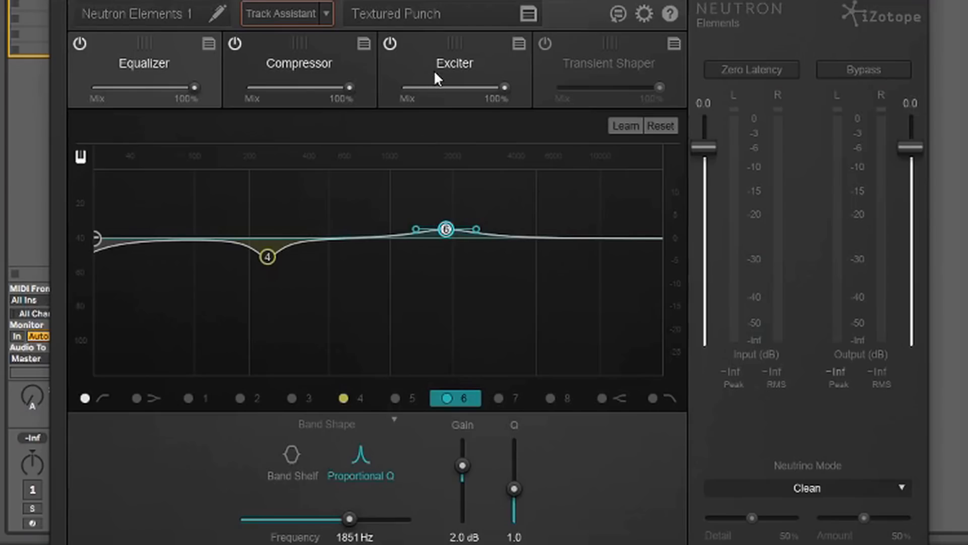
Set the Exciter's blend to 100% and audition the 808 with the character point in the Warm corner.
left_click(434, 73)
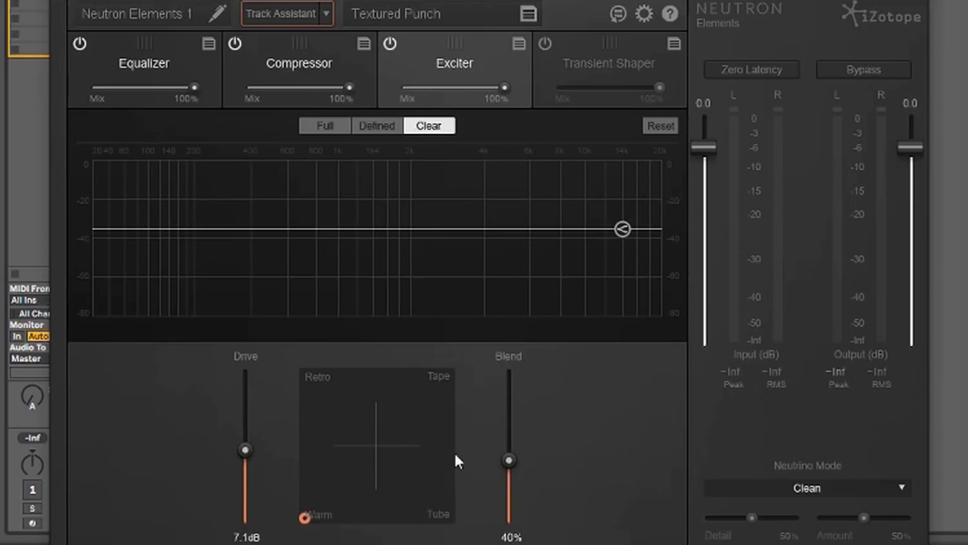
left_click_drag(509, 458, 511, 388)
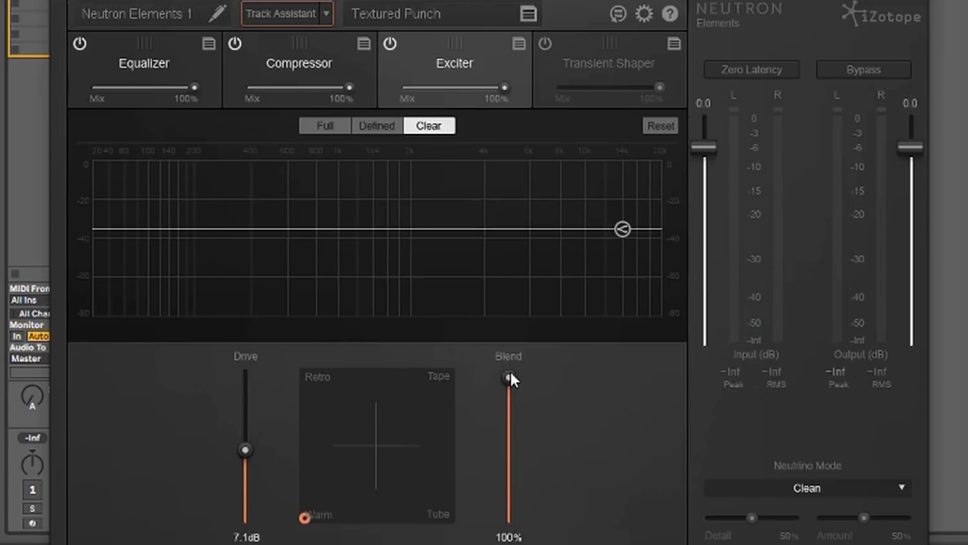
key("space")
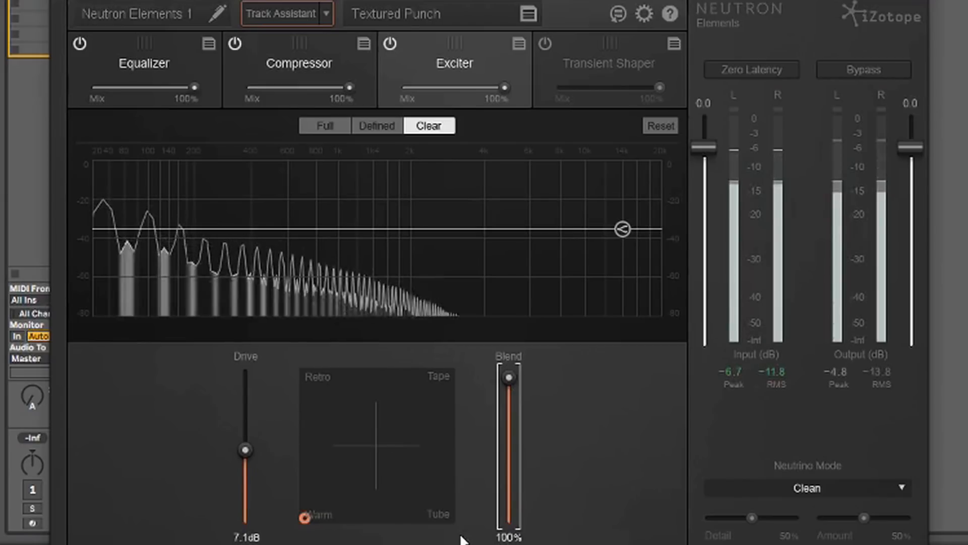
mouse_move(302, 512)
left_mouse_down()
mouse_move(298, 374)
mouse_move(442, 374)
mouse_move(451, 458)
mouse_move(438, 511)
mouse_move(305, 514)
left_mouse_up()
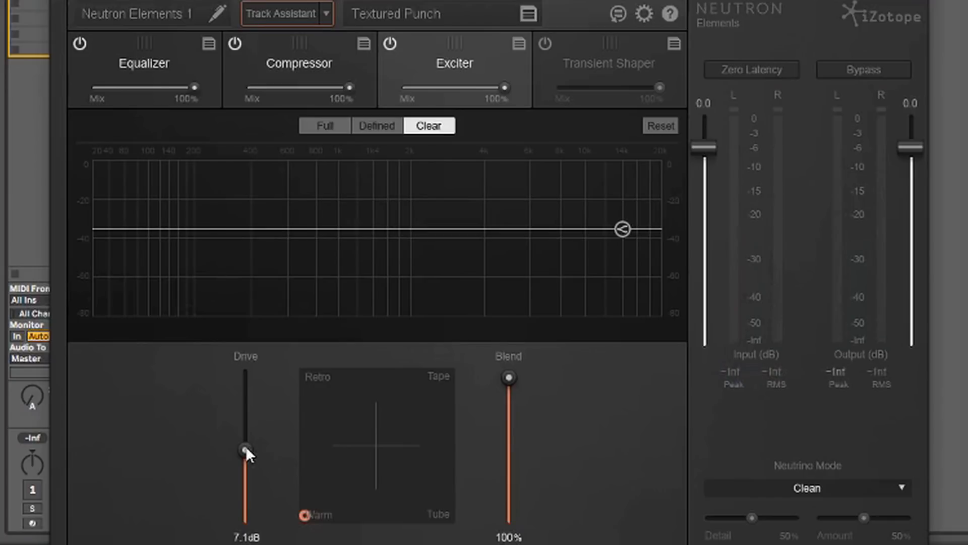
Set the Exciter's drive to 11.8 dB, audition it, and raise it to 15.0 dB during playback.
left_click_drag(246, 451, 244, 408)
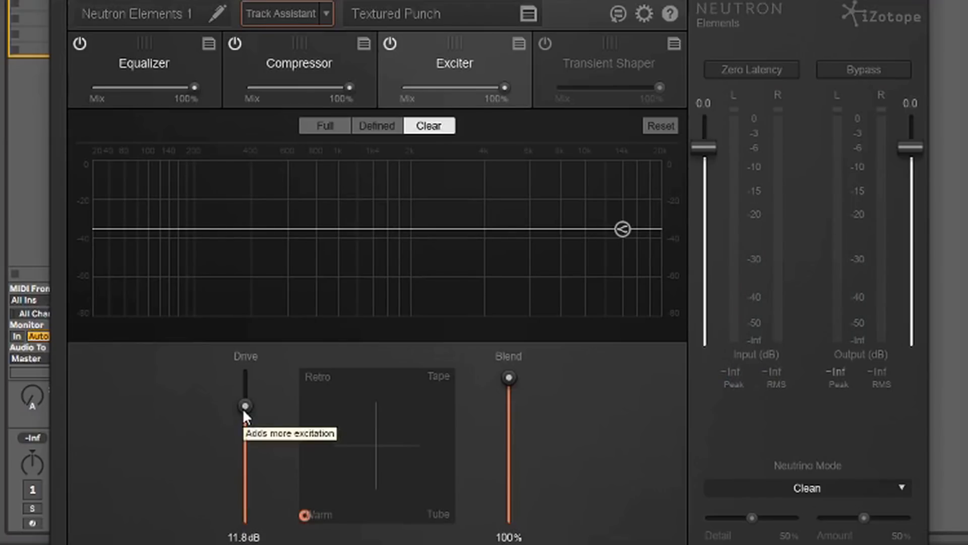
key("space")
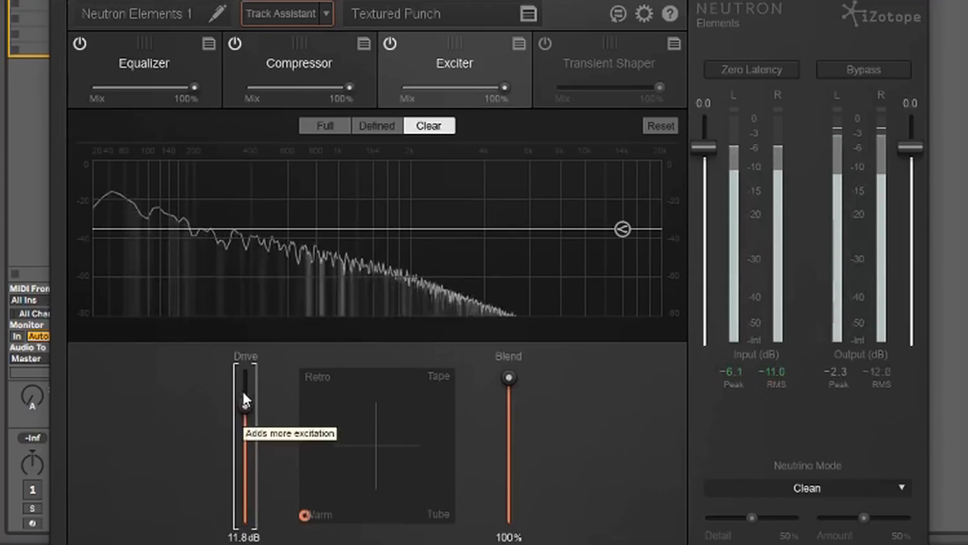
left_click_drag(243, 396, 240, 355)
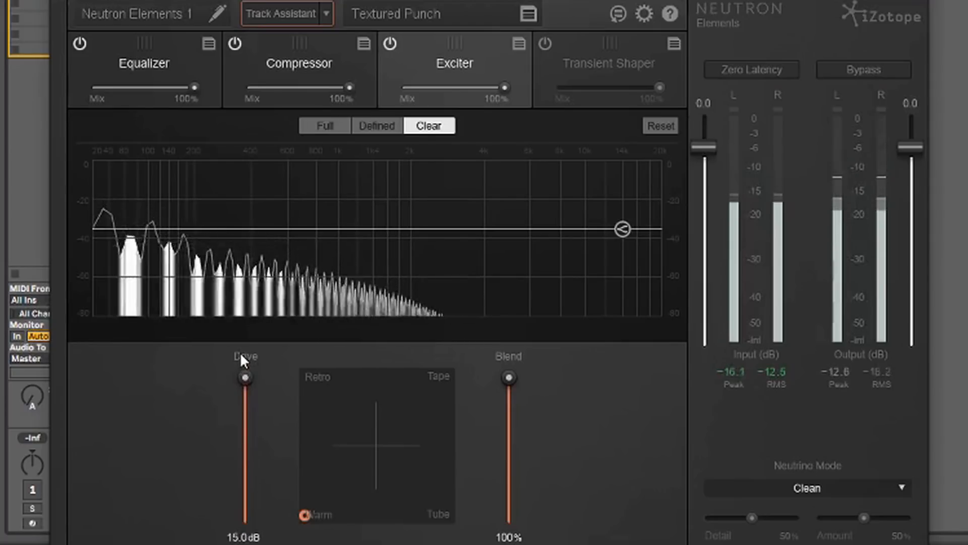
Move the Exciter's character point towards Tube and lower the blend to 52%, finishing at 37%.
left_click_drag(304, 514, 416, 482)
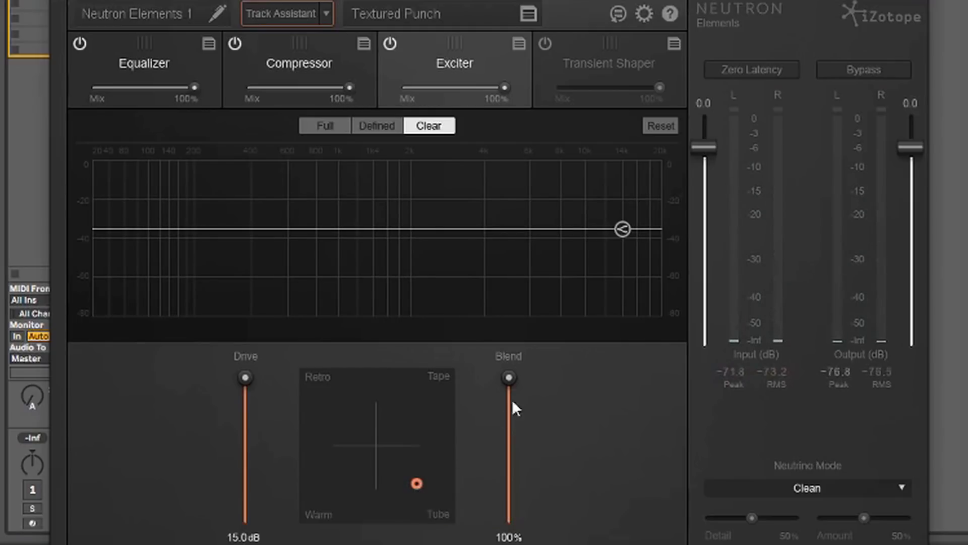
left_click_drag(509, 373, 514, 437)
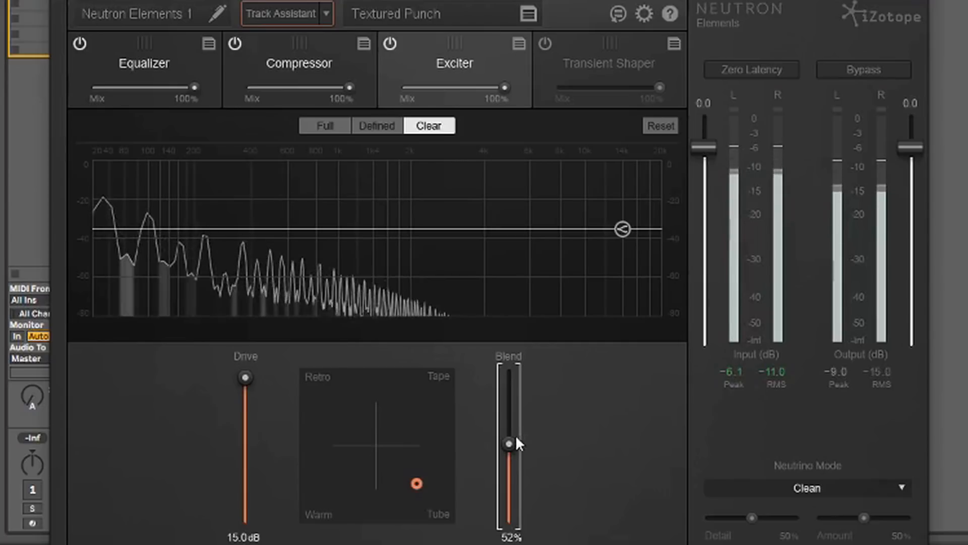
left_click_drag(513, 443, 517, 465)
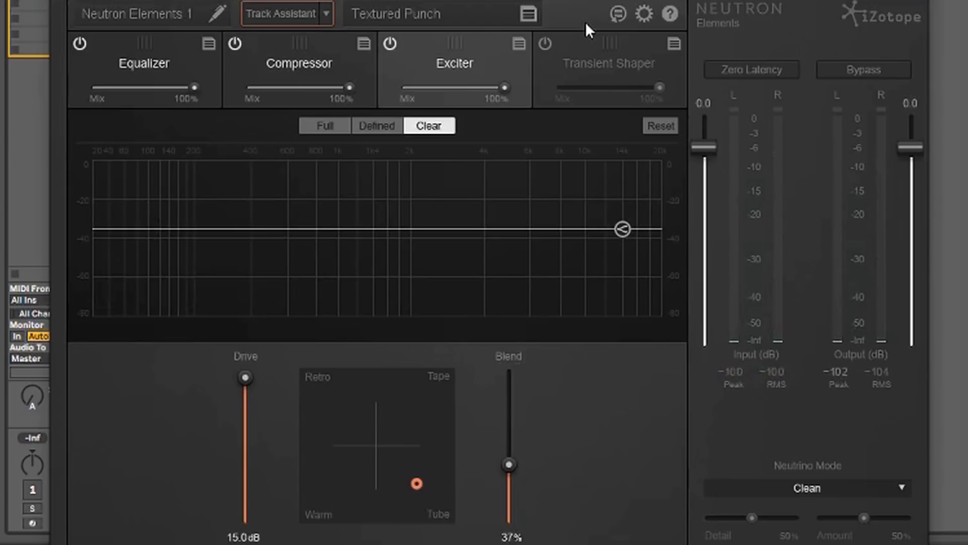
Enable the Transient Shaper module and compare it with its bypassed state during playback.
left_click(587, 65)
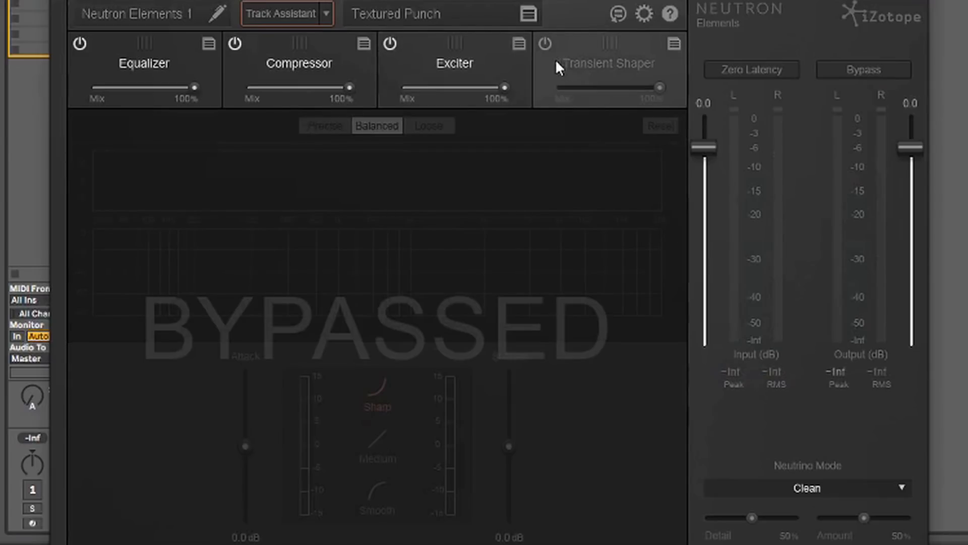
left_click(548, 43)
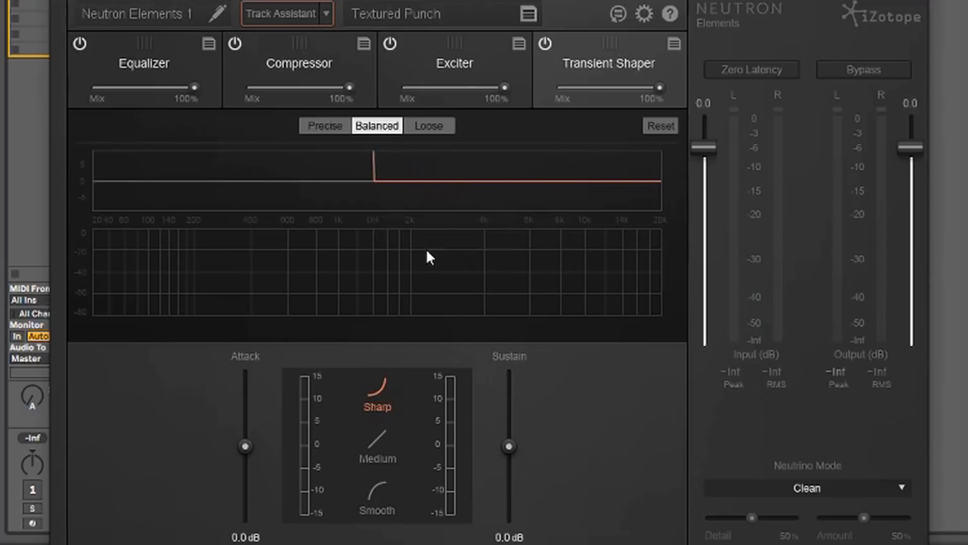
left_click(544, 42)
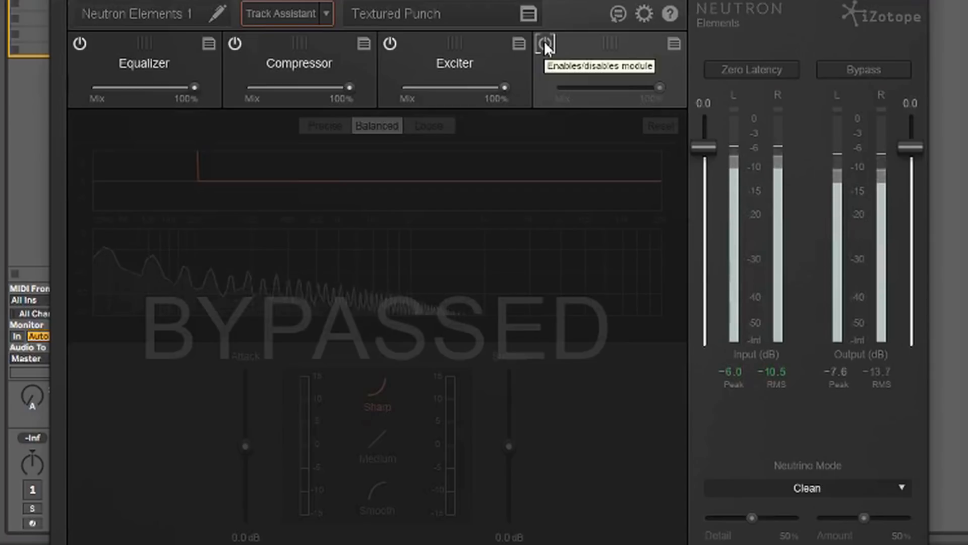
left_click(544, 42)
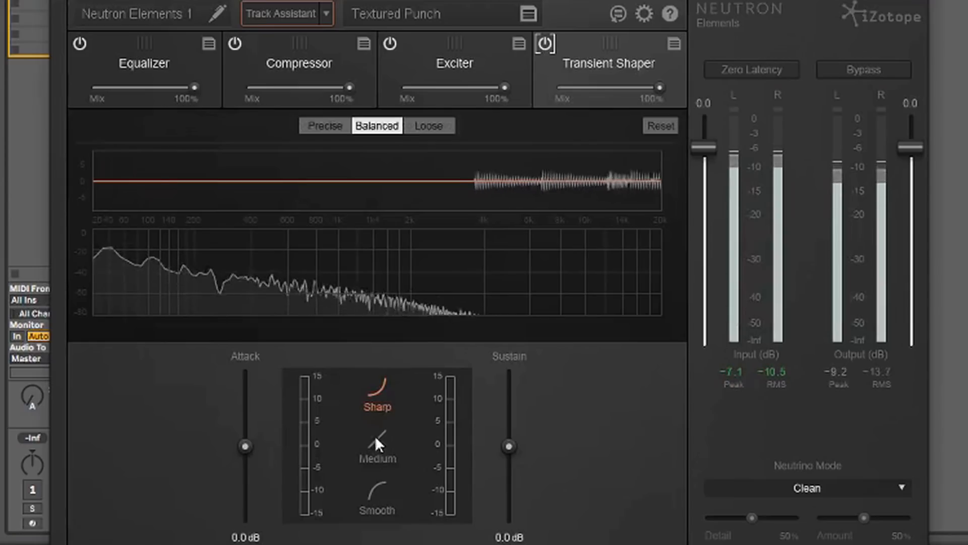
Try the Transient Shaper's Precise mode, choose Loose, and audition it with attack at 5.3 dB and sustain at -4.7 dB.
left_click(337, 127)
left_click(421, 124)
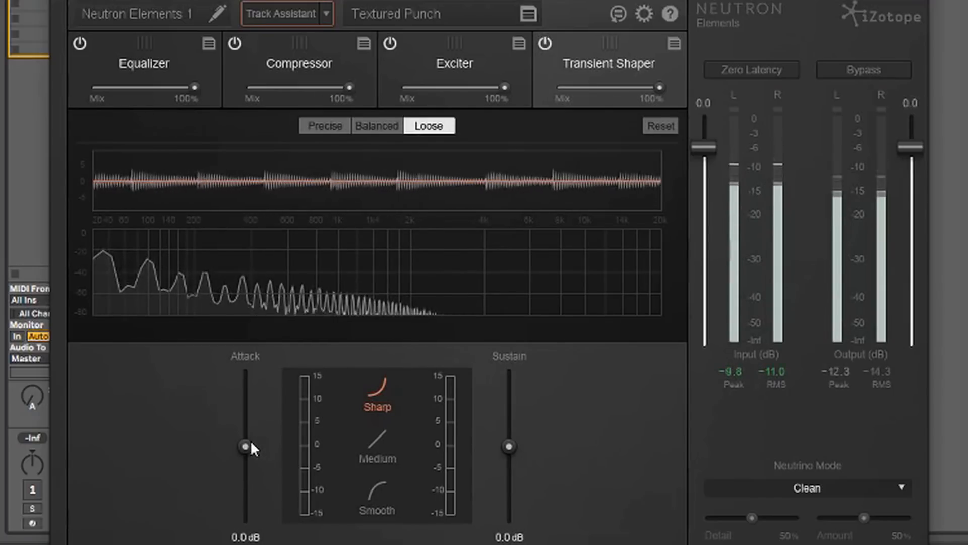
left_click_drag(249, 442, 244, 416)
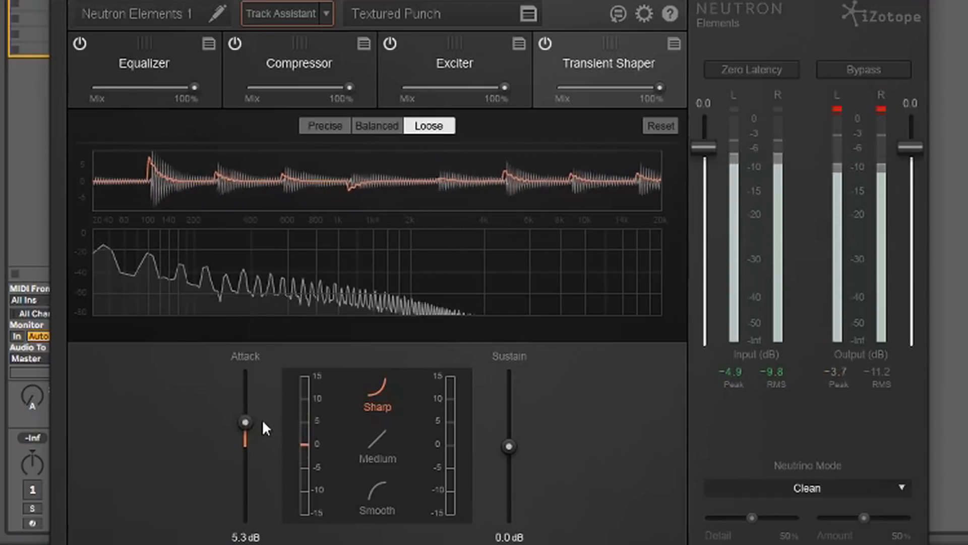
mouse_move(509, 446)
left_mouse_down()
mouse_move(507, 398)
mouse_move(508, 463)
left_mouse_up()
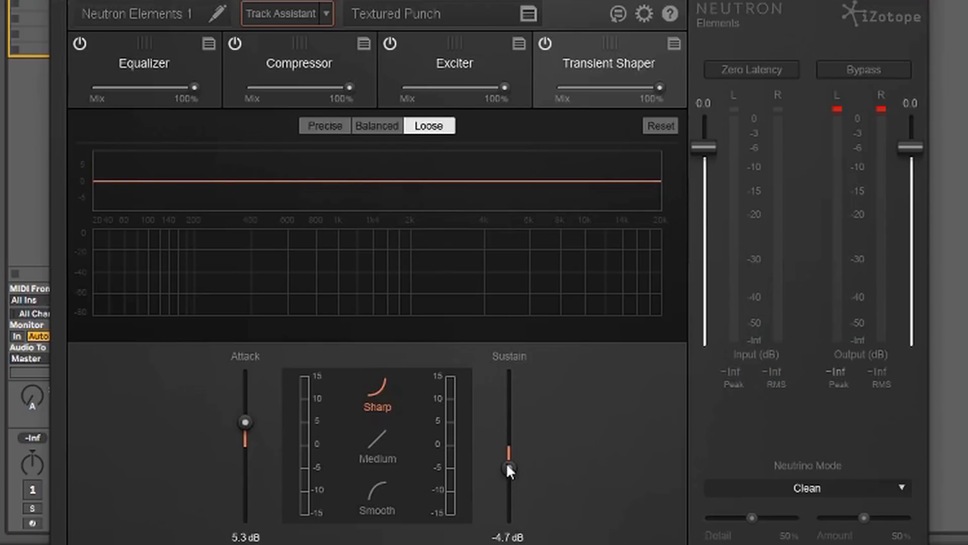
key("space")
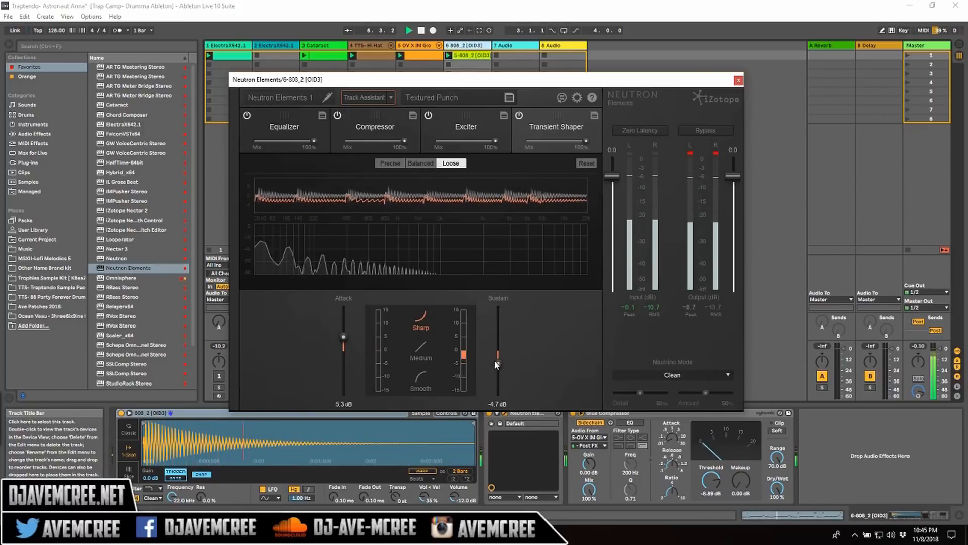
Lower the Transient Shaper's attack to 3.9 dB and audition the Medium and Smooth envelope shapes, ending on Smooth.
mouse_move(344, 339)
left_mouse_down()
mouse_move(344, 318)
mouse_move(349, 376)
mouse_move(343, 320)
mouse_move(345, 344)
left_mouse_up()
left_click(415, 348)
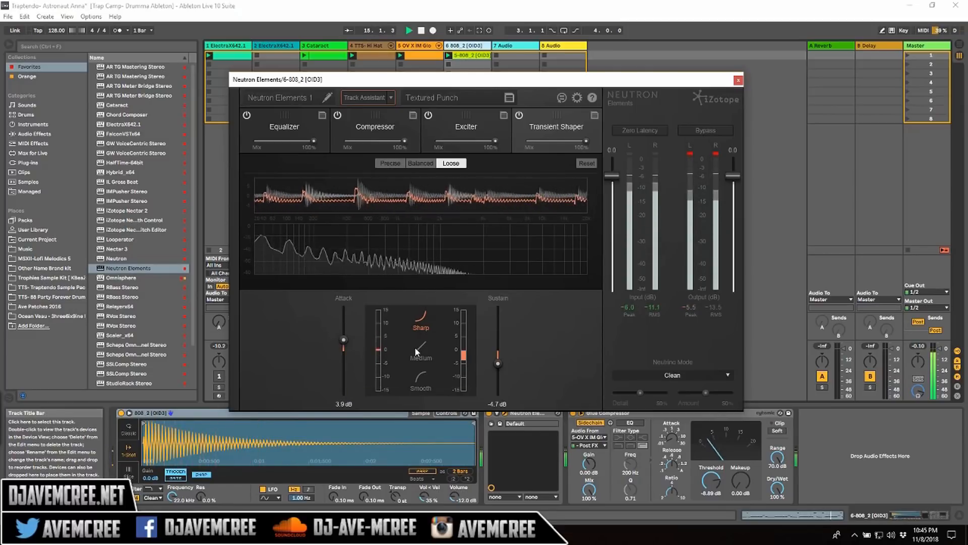
left_click(417, 378)
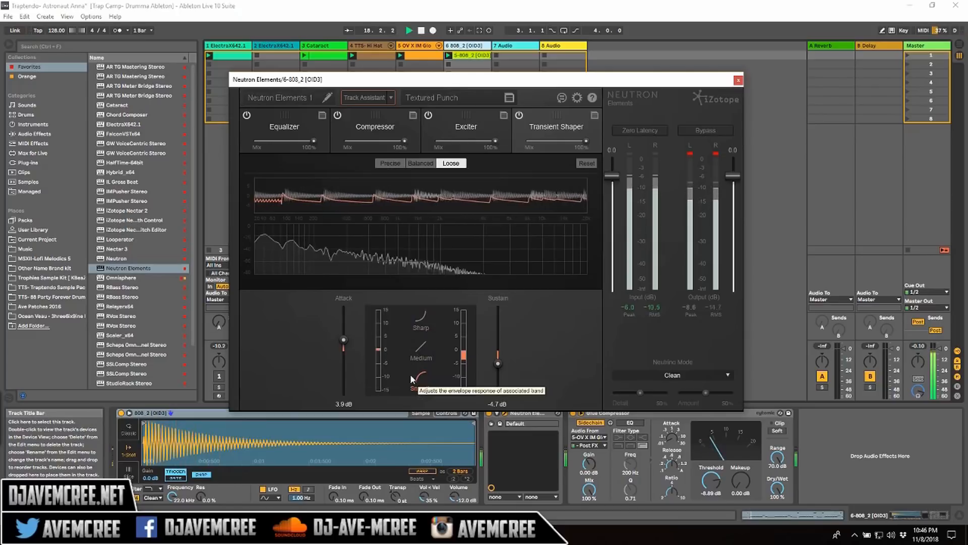
Set the Exciter's blend to 55% on the 808 bass, and view the first ElectraX track before returning to the 808 track.
left_click(443, 120)
left_click_drag(444, 374, 498, 347)
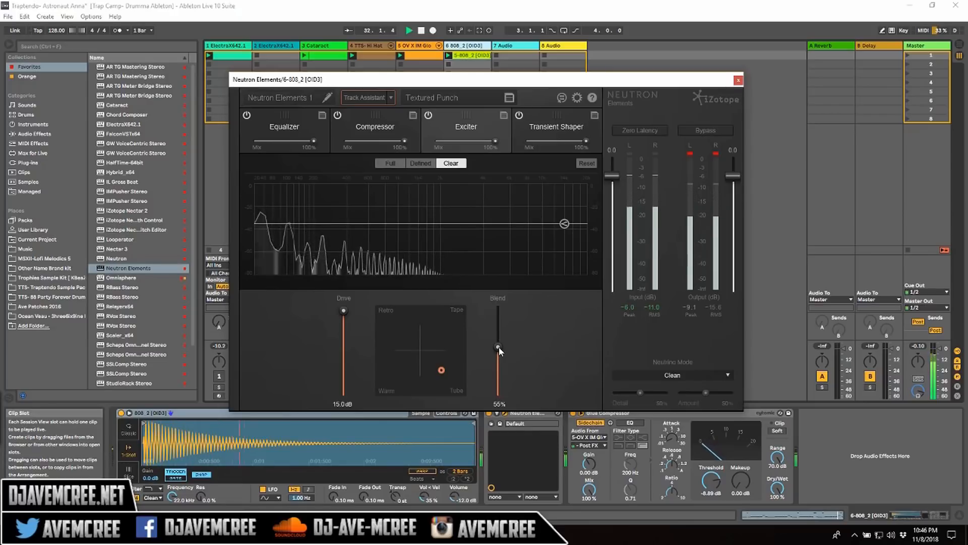
key("Home")
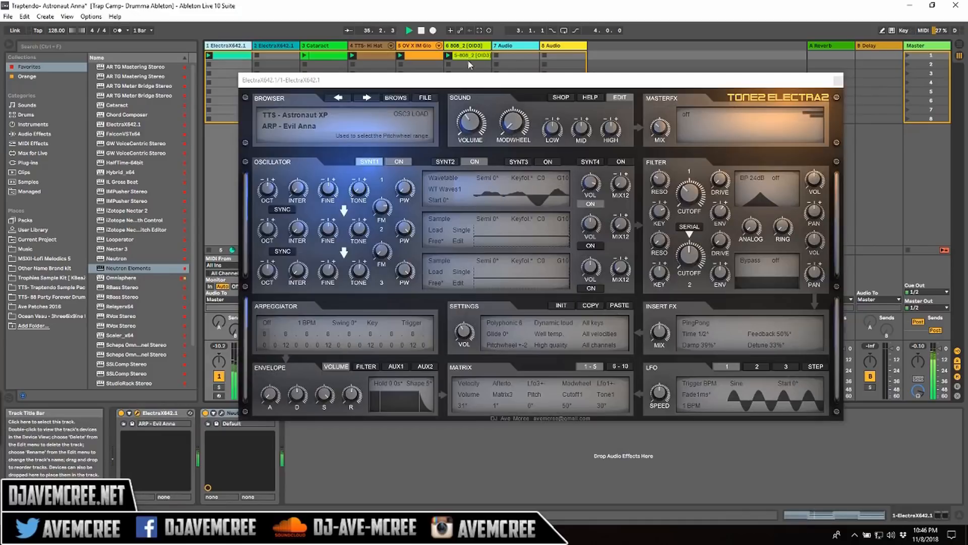
left_click(467, 47)
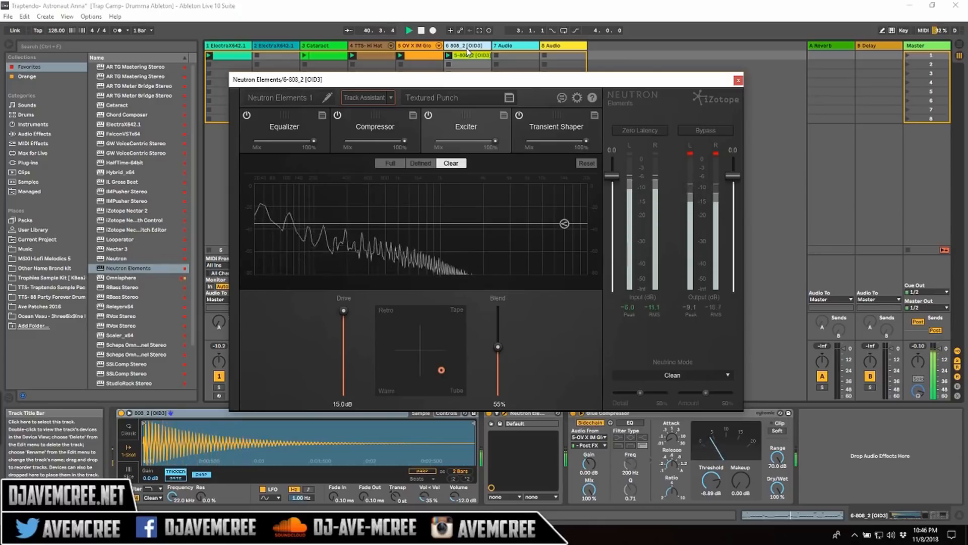
Switch to the Cataract track and load the AR.600Baud preset in Cataract during playback.
key("Left")
key("Left")
key("Left")
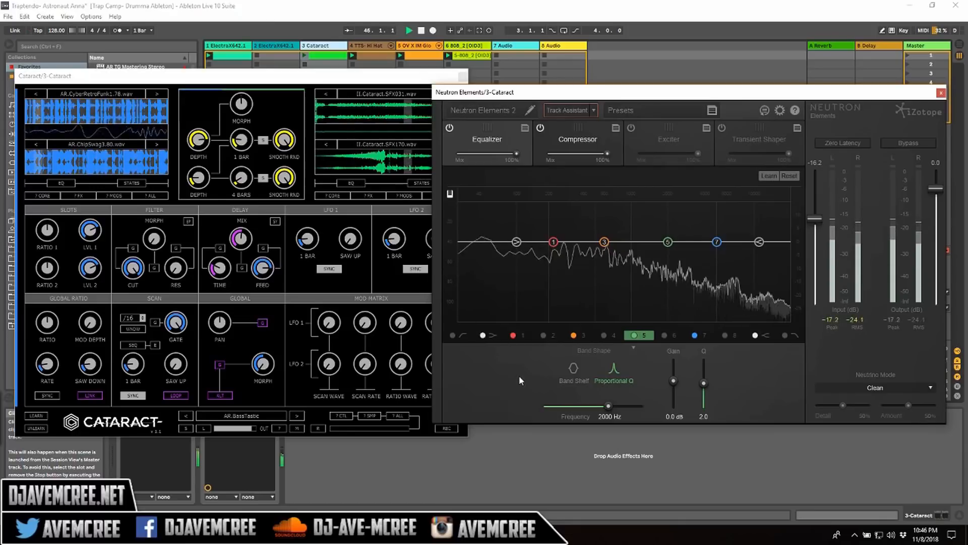
left_click(264, 415)
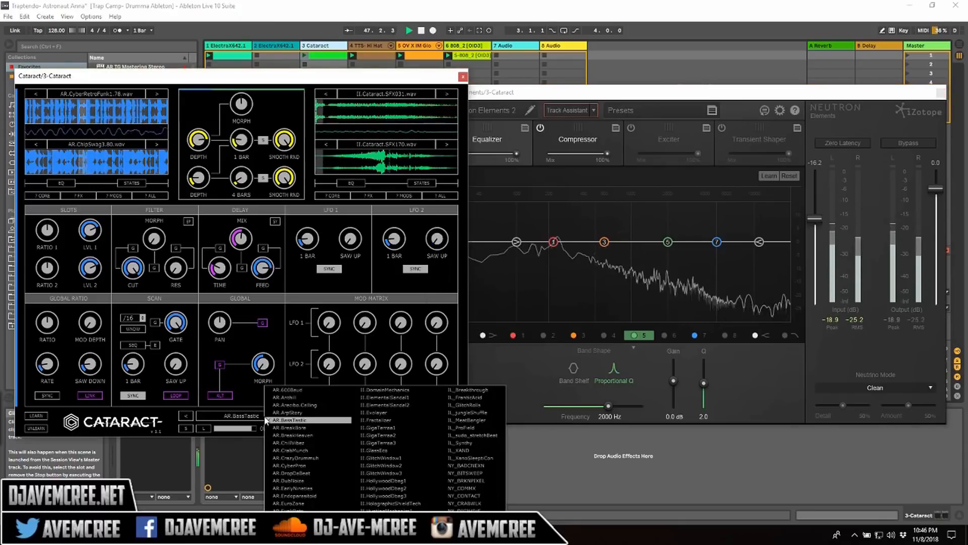
left_click(288, 390)
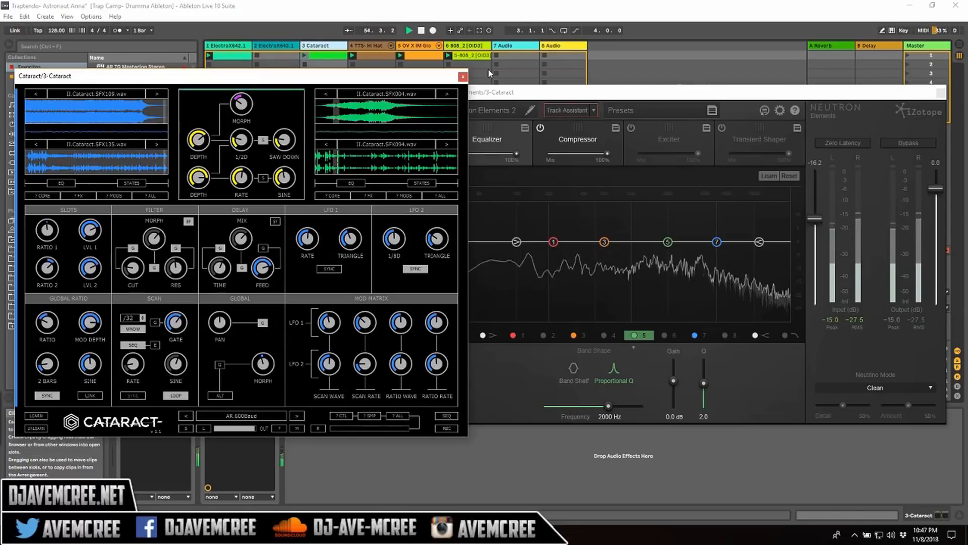
Return to the 808 track, reset Neutron Elements' output clipping indicators and stop playback.
left_click(477, 47)
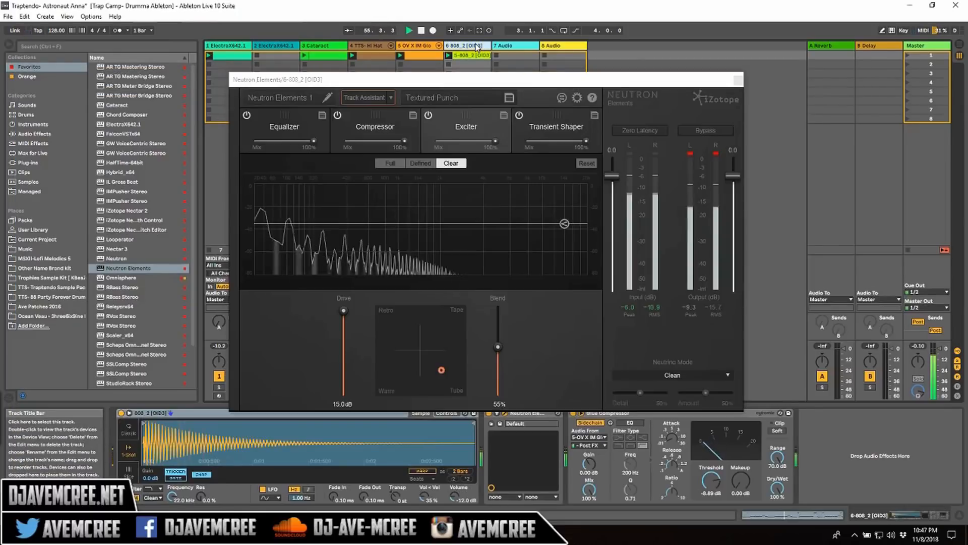
left_click(690, 154)
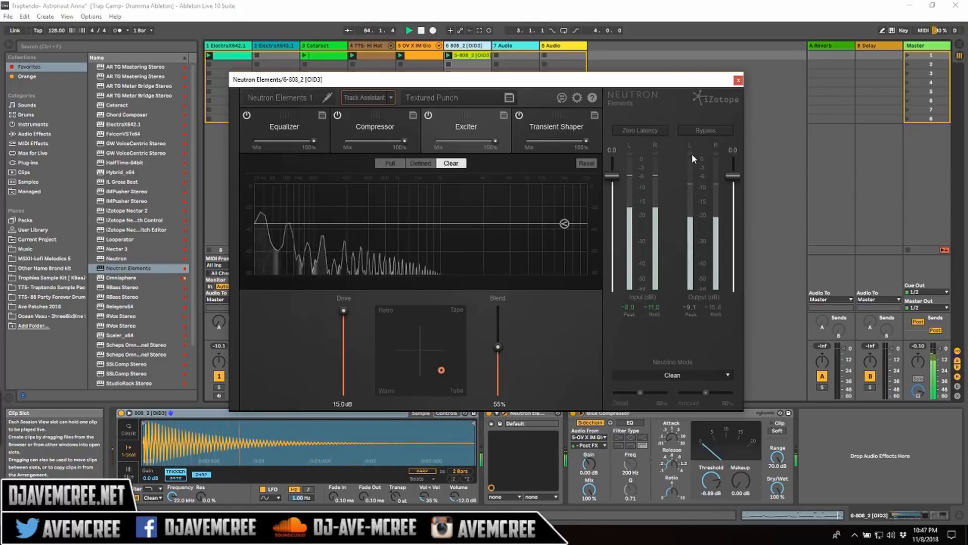
key("space")
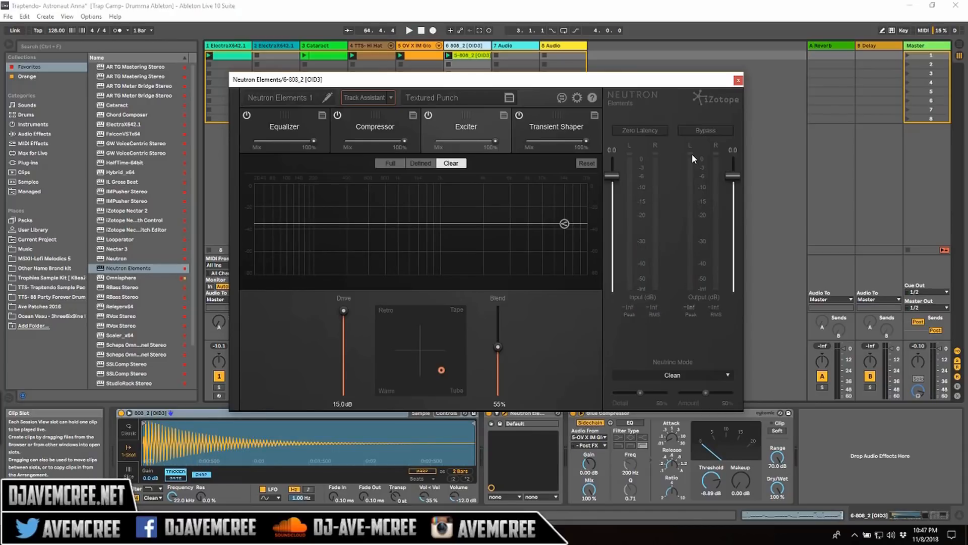
Select the Cataract track to show its Cataract and Neutron Elements plug-in windows.
key("Left")
key("Left")
key("Left")
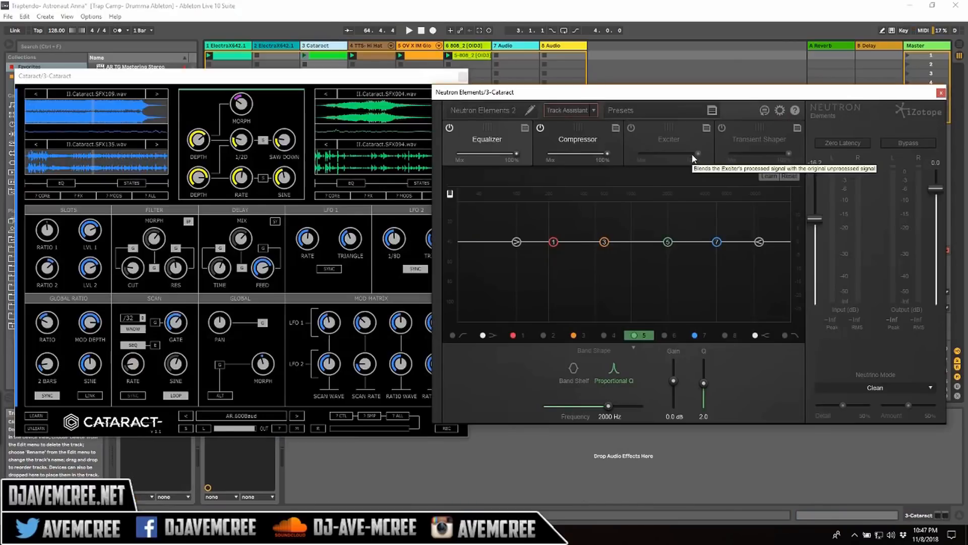